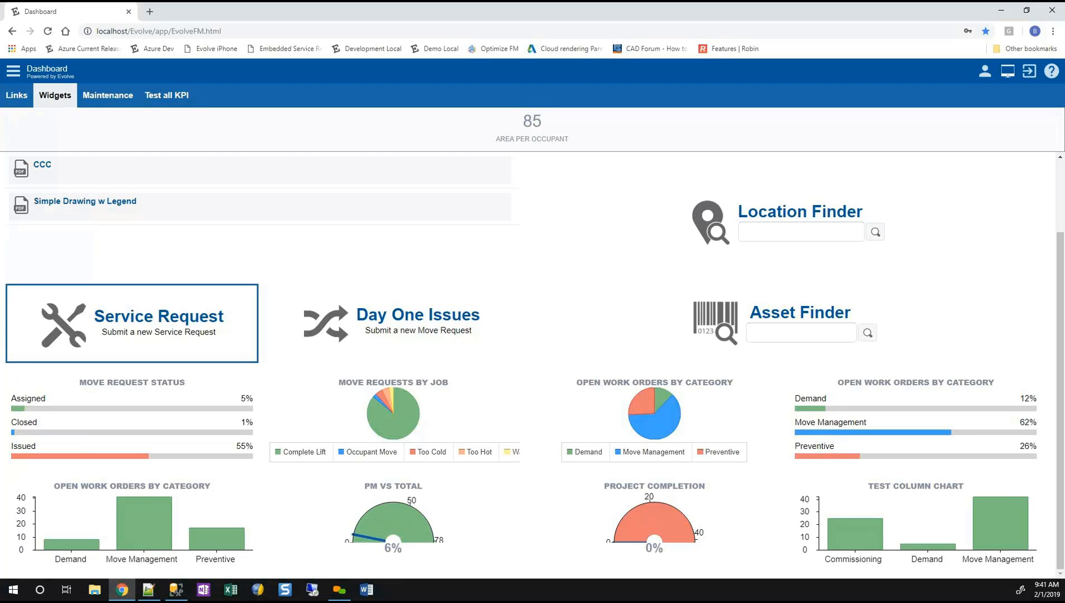
Show the Maintenance dashboard with its indicators, reports and work order charts.
{"action": "left_click", "coordinate": [801, 232]}
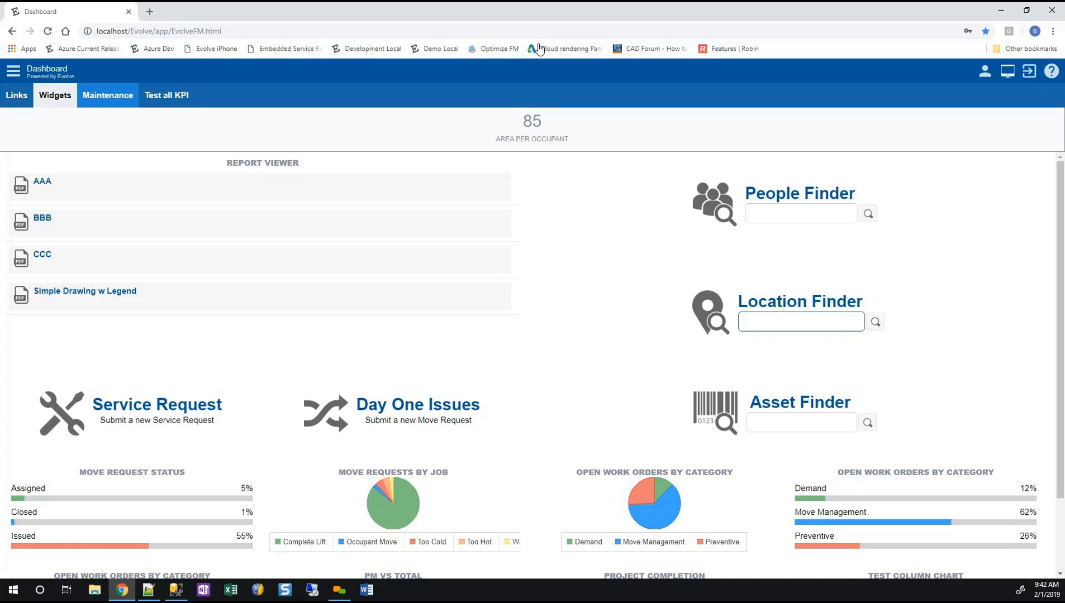
{"action": "left_click", "coordinate": [107, 96]}
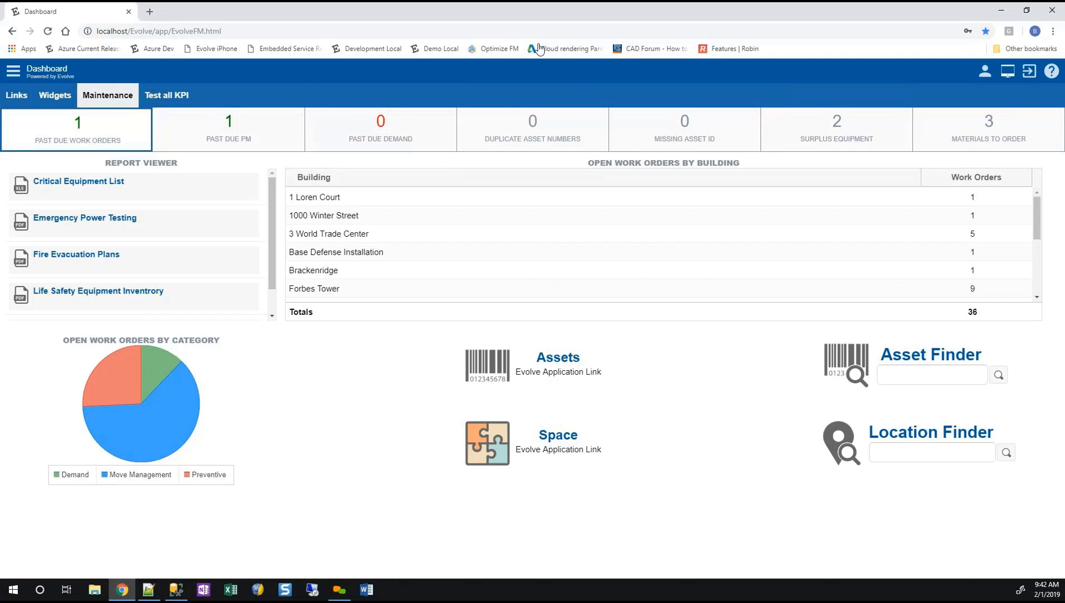
Open the Dashboard Manager in Platform Administration and choose the Administrator Local functional group.
{"action": "left_click", "coordinate": [13, 71]}
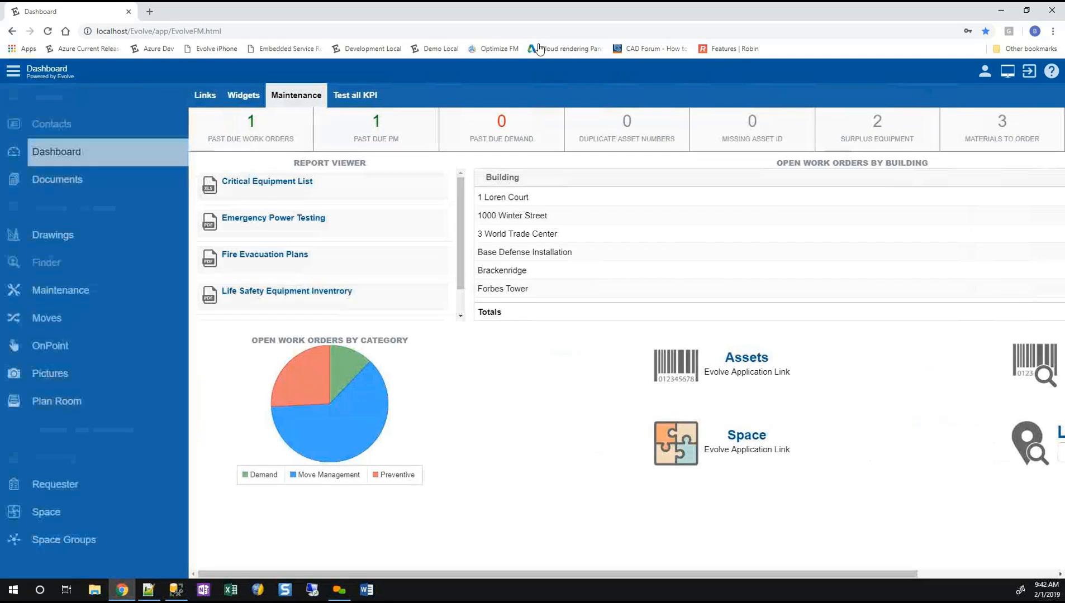
{"action": "left_click", "coordinate": [84, 429]}
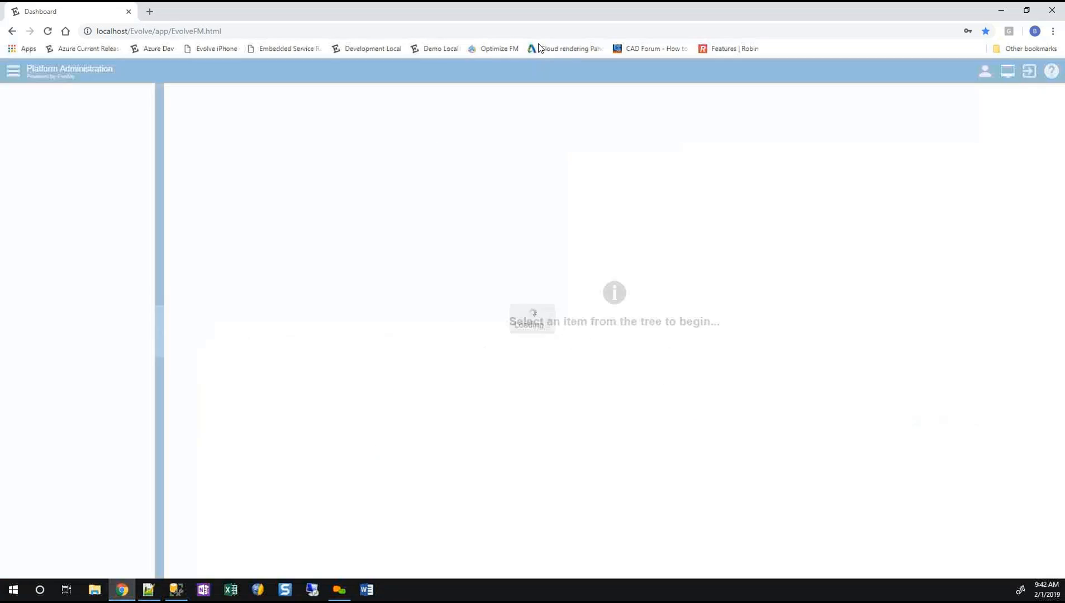
{"action": "left_click", "coordinate": [94, 146]}
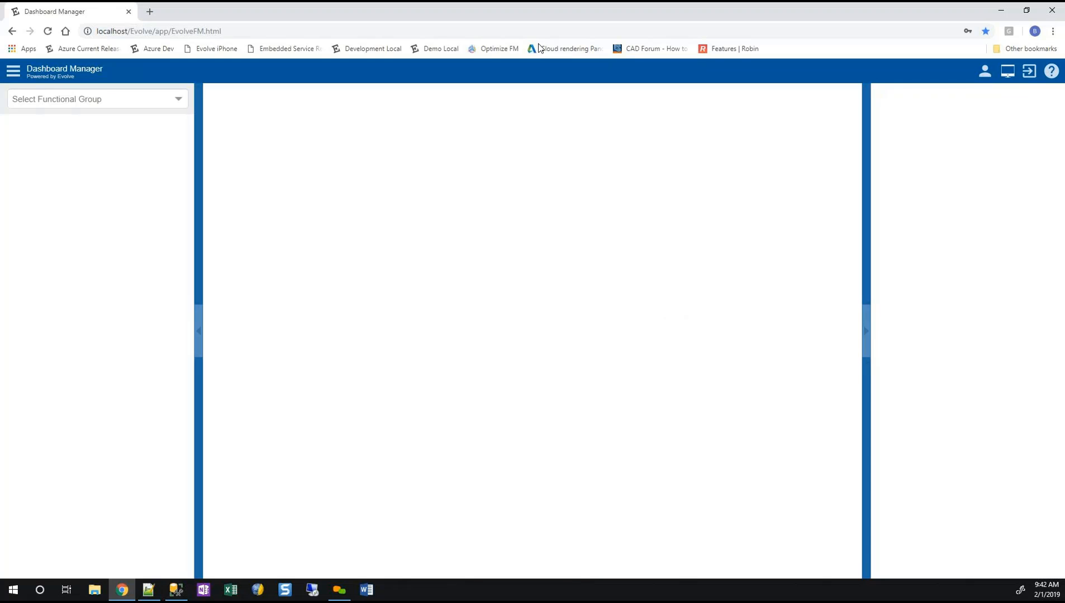
{"action": "left_click", "coordinate": [178, 99]}
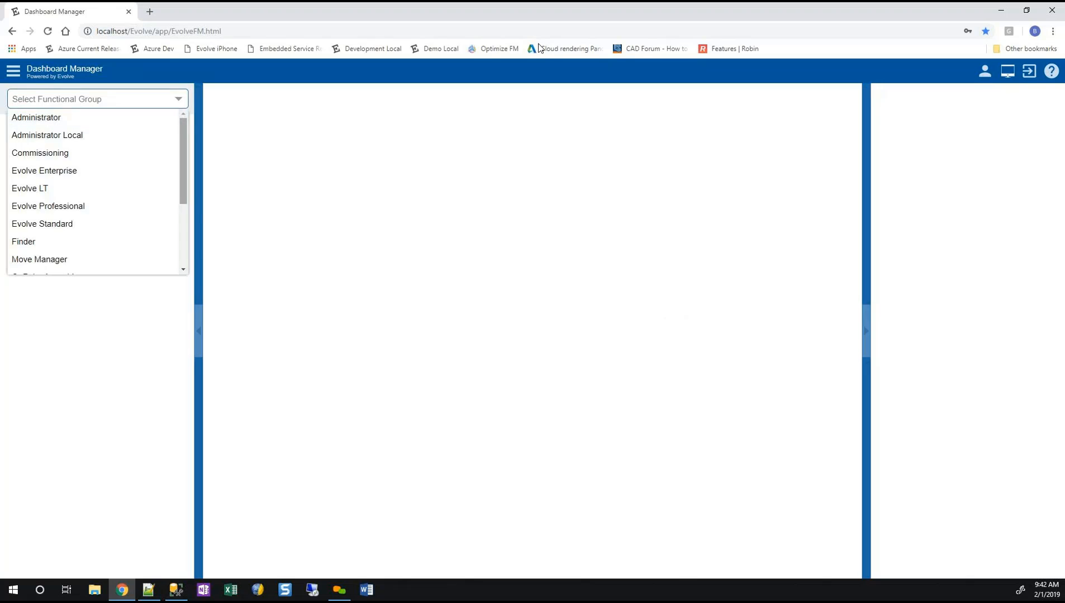
{"action": "mouse_move", "coordinate": [184, 162]}
{"action": "left_mouse_down"}
{"action": "mouse_move", "coordinate": [183, 222]}
{"action": "mouse_move", "coordinate": [183, 161]}
{"action": "left_mouse_up"}
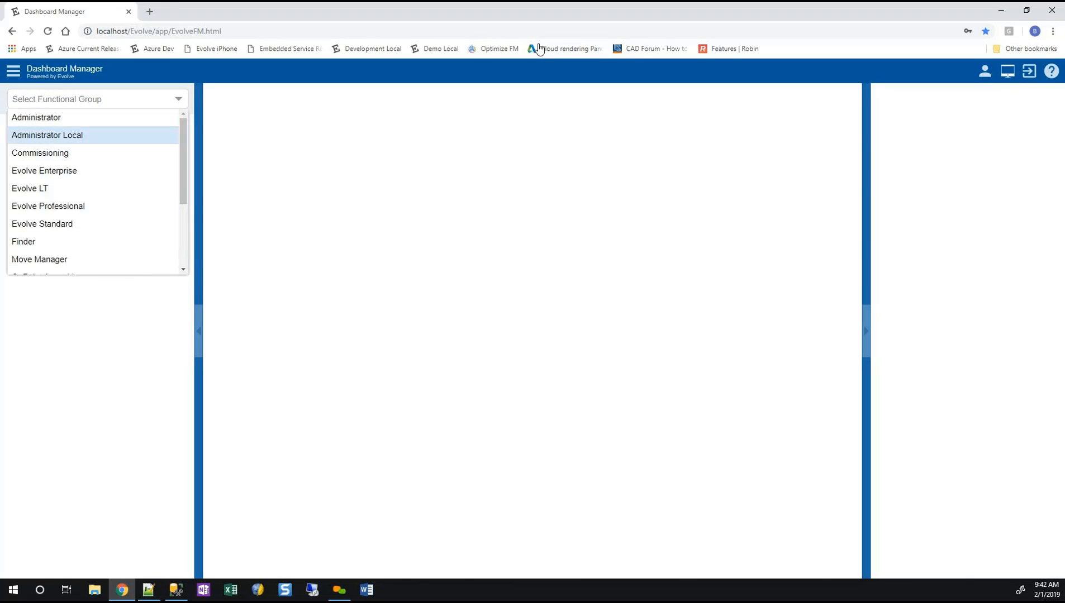
{"action": "left_click", "coordinate": [47, 135]}
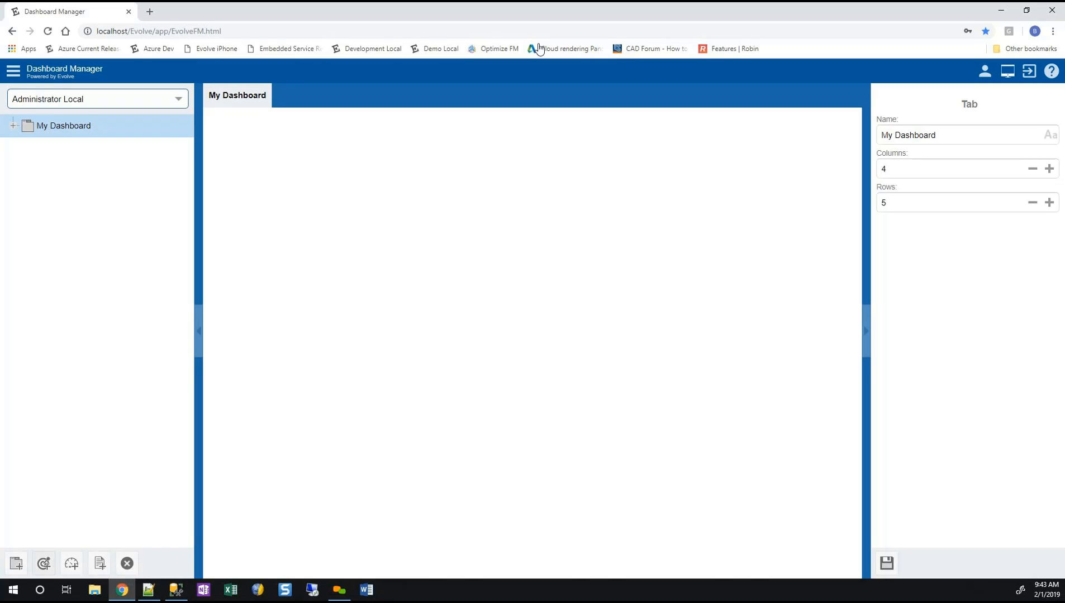
Add two new tabs to the Administrator Local dashboard.
{"action": "left_click", "coordinate": [16, 563]}
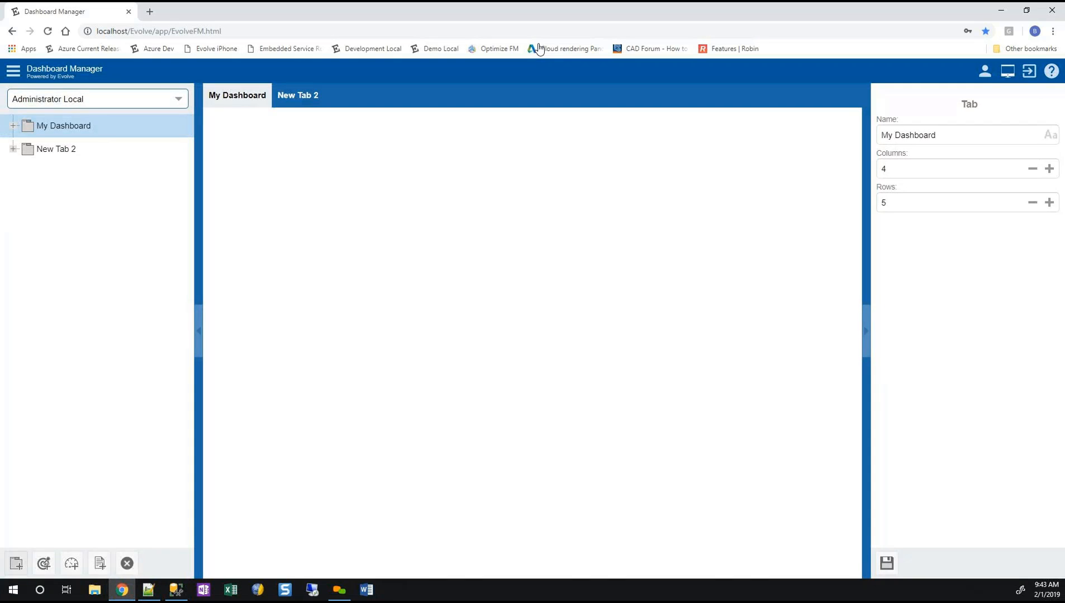
{"action": "left_click", "coordinate": [16, 563]}
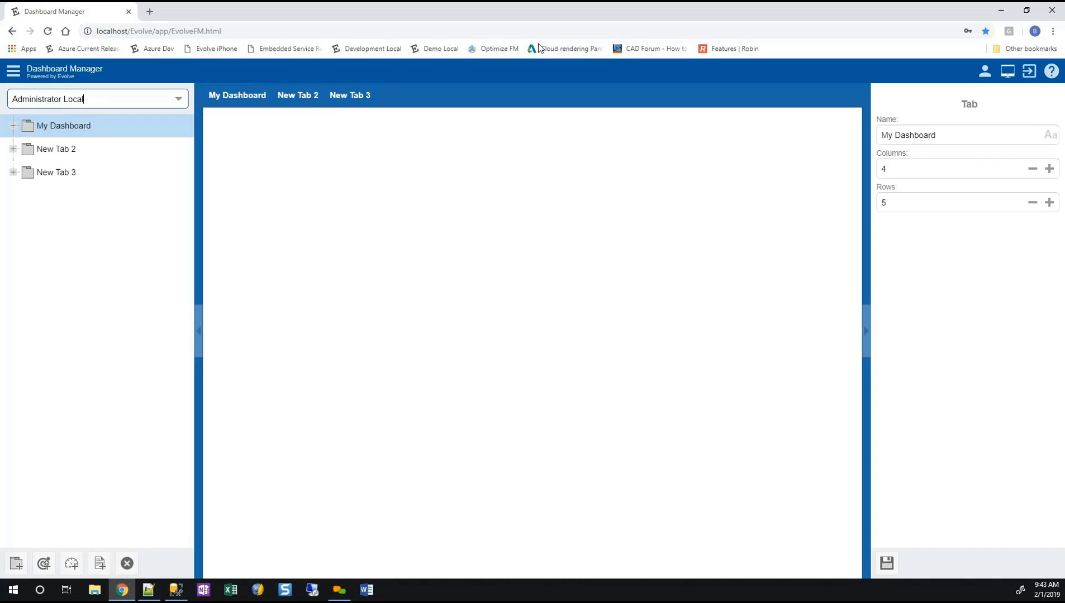
Try to rename the My Dashboard tab as Tab 1.
{"action": "key", "text": "Tab"}
{"action": "key", "text": "Tab"}
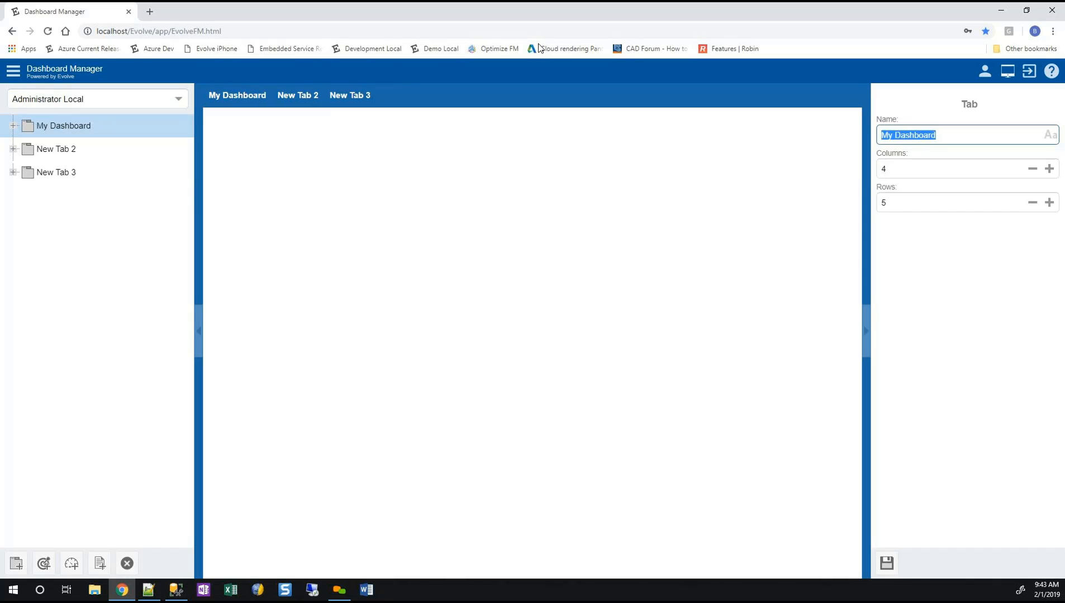
{"action": "type", "text": "Tab"}
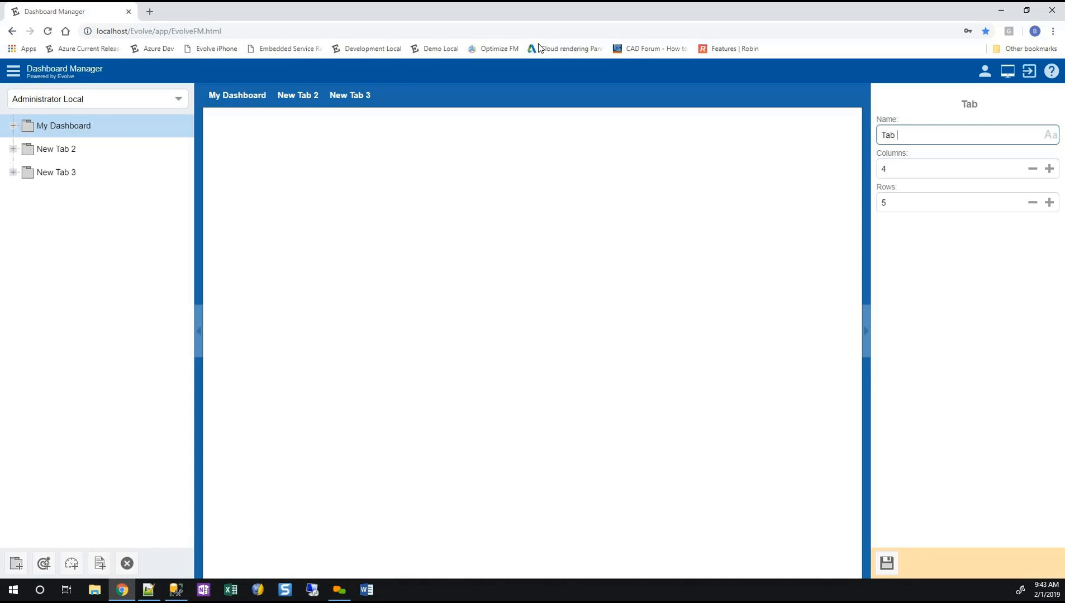
{"action": "type", "text": " 1"}
Rename the New Tab 2 dashboard tab as Tab 2 and save it.
{"action": "left_click", "coordinate": [298, 95]}
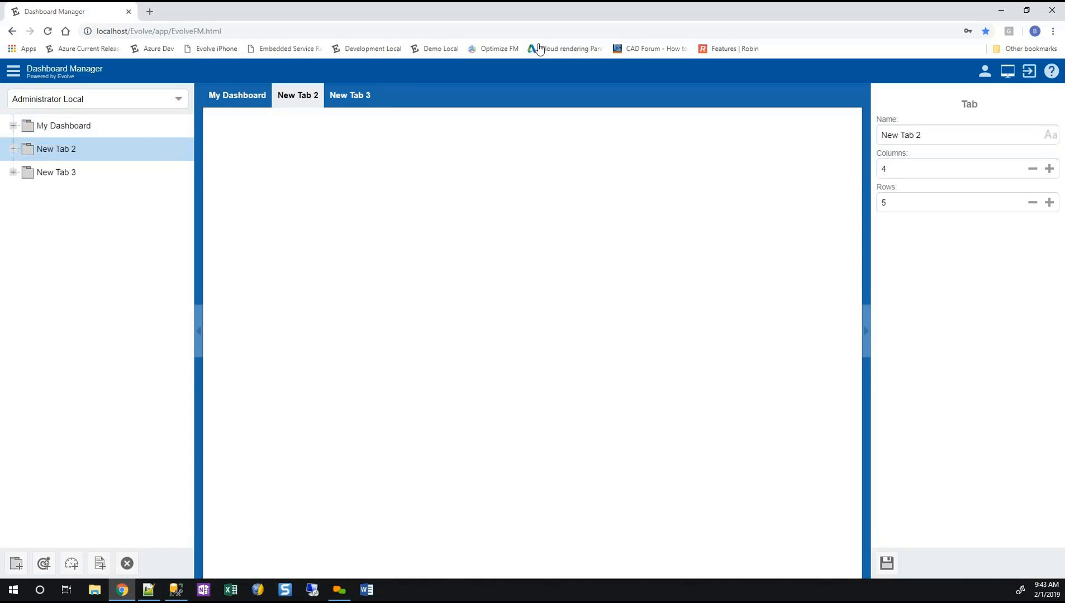
{"action": "left_click_drag", "start_coordinate": [944, 135], "coordinate": [873, 136]}
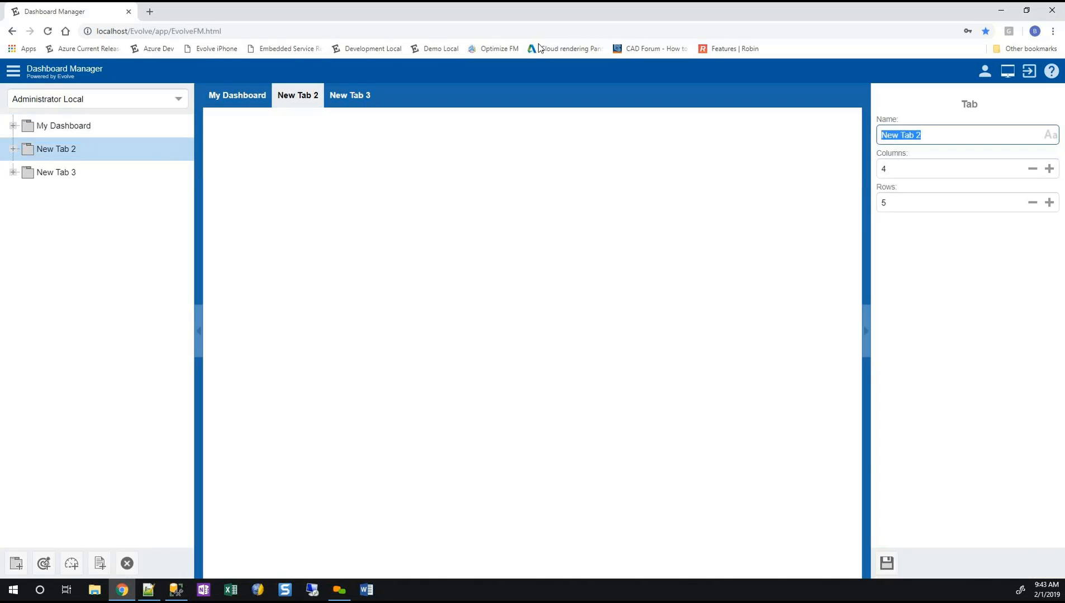
{"action": "type", "text": "Tab"}
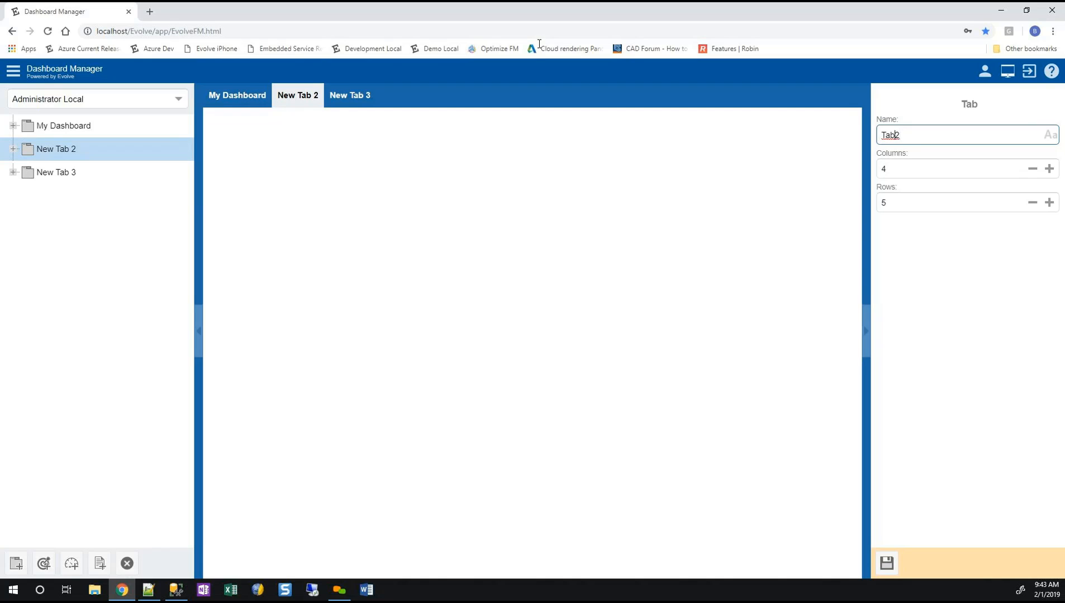
{"action": "key", "text": "Return"}
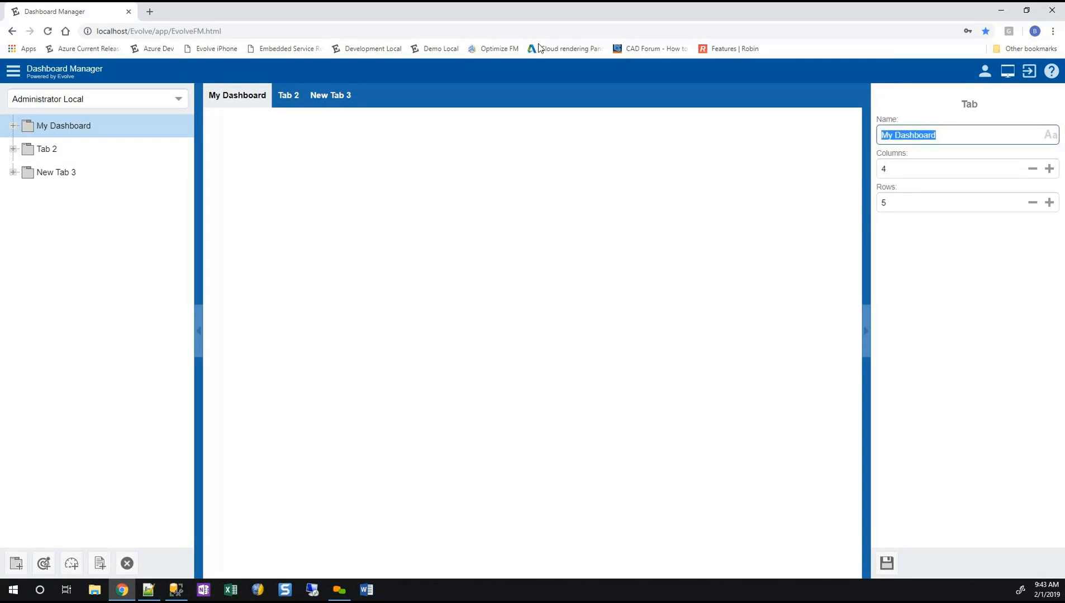
Rename the My Dashboard tab as Tab 1 and save the change.
{"action": "type", "text": "Tab 1"}
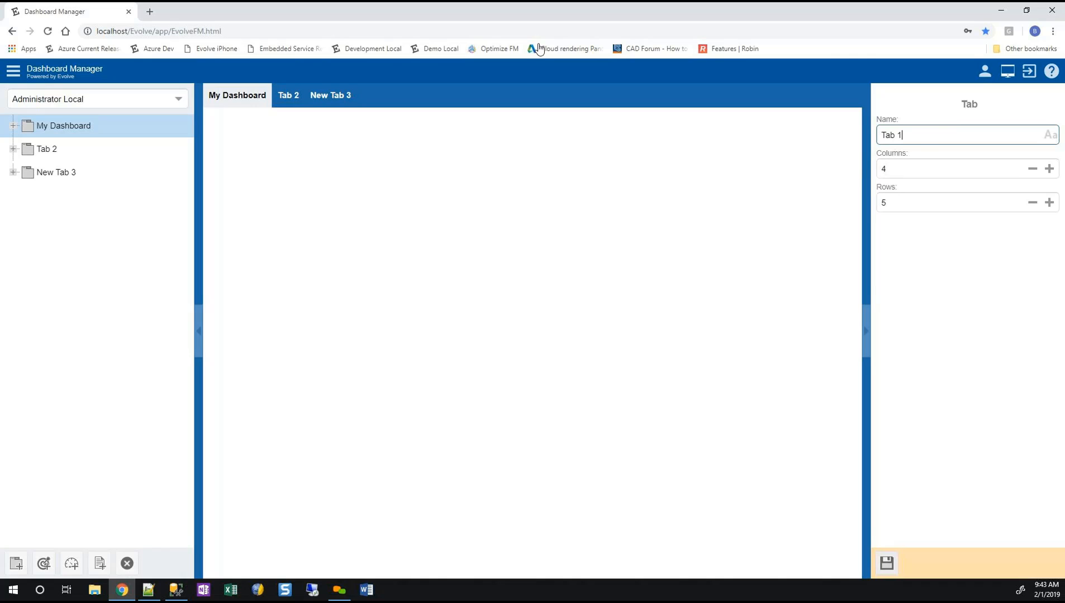
{"action": "left_click", "coordinate": [886, 563]}
Rename the New Tab 3 dashboard tab as Another Tab and save it.
{"action": "left_click", "coordinate": [295, 95]}
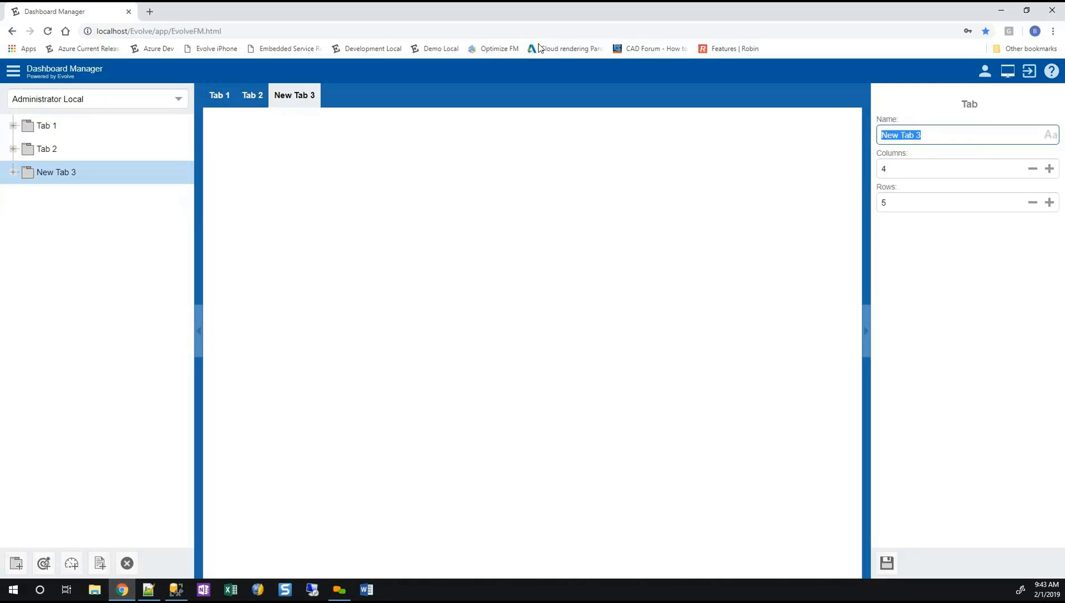
{"action": "type", "text": "An"}
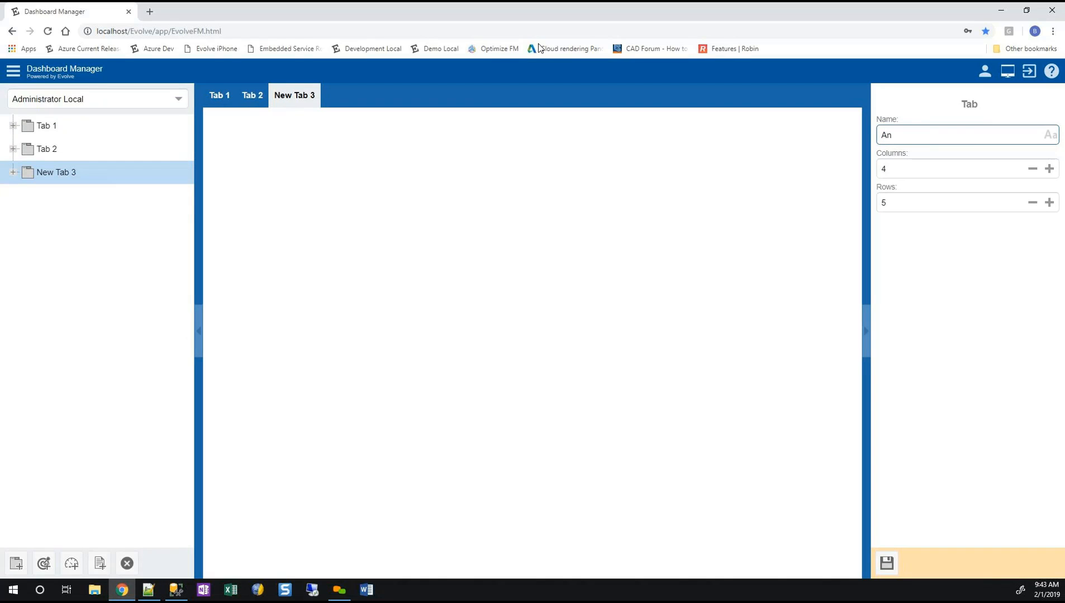
{"action": "type", "text": "other Tab"}
{"action": "key", "text": "Return"}
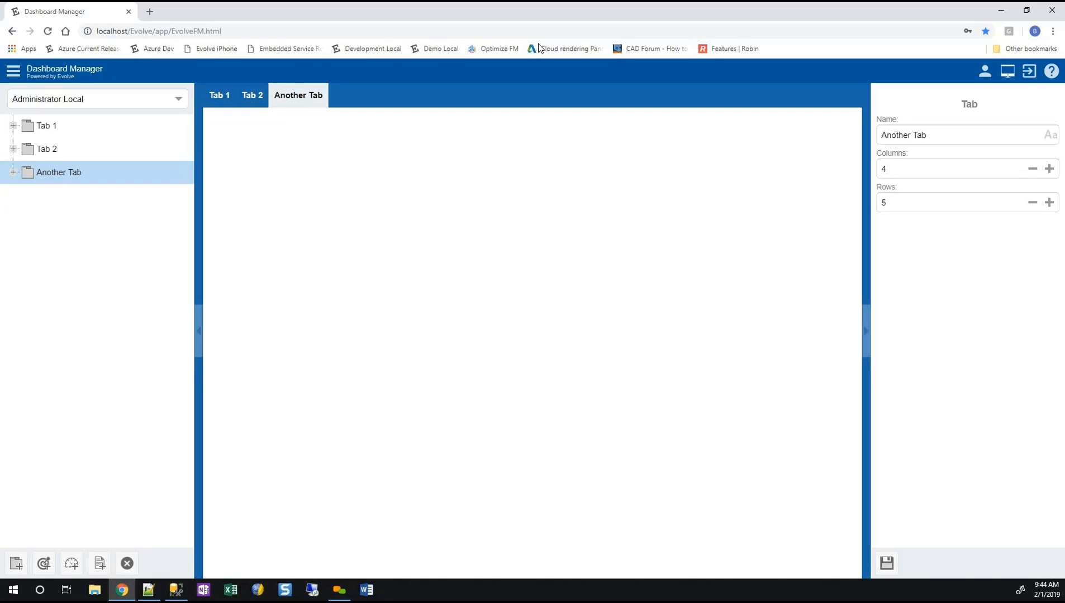
Review the key performance indicators available for Tab 1 and close the selection without adding any.
{"action": "left_click", "coordinate": [47, 127]}
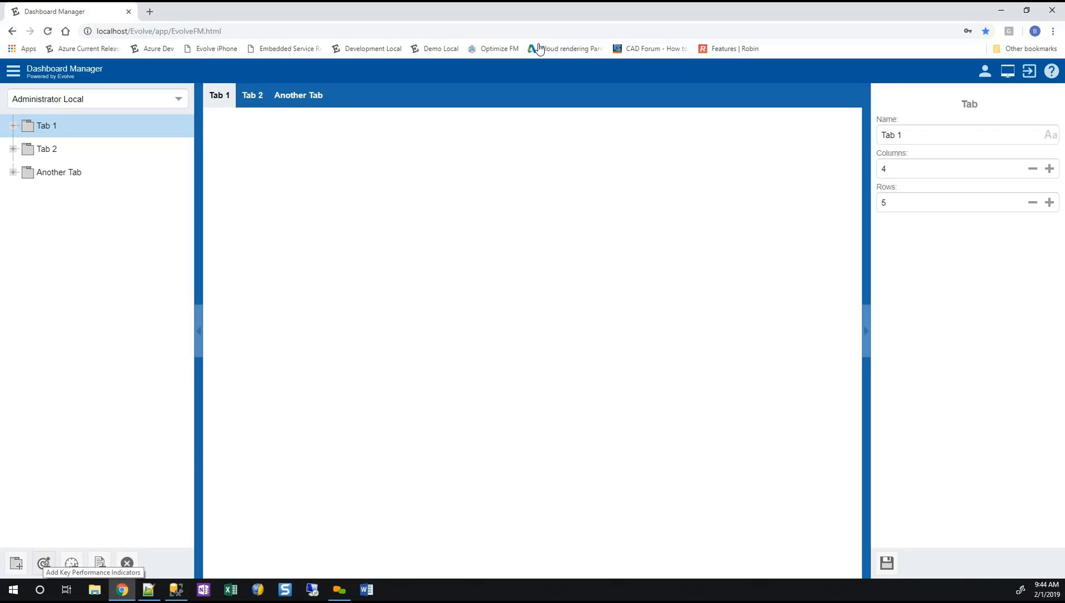
{"action": "left_click", "coordinate": [44, 563]}
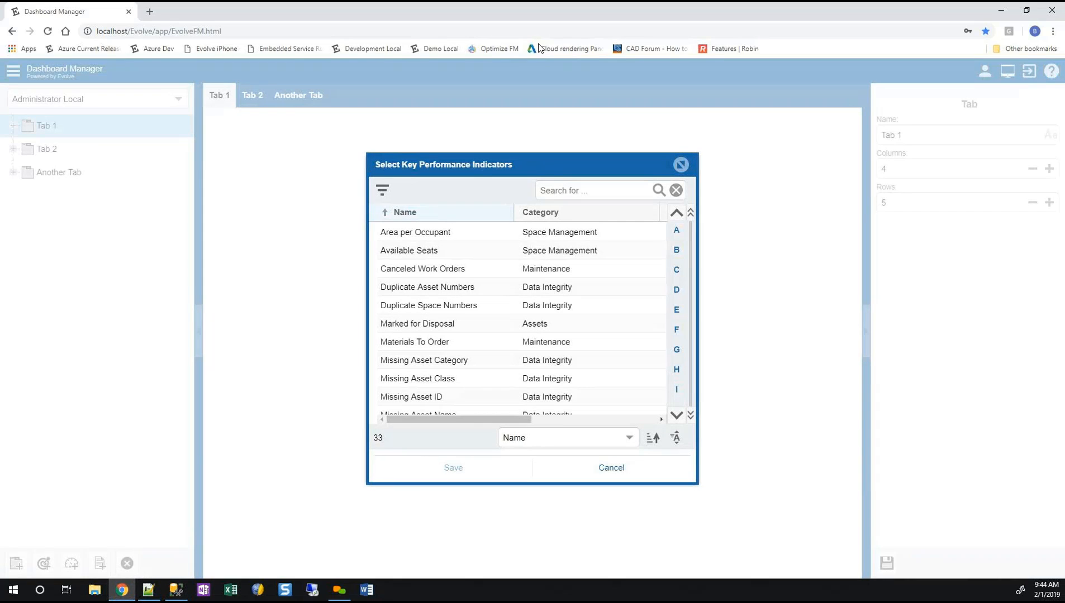
{"action": "scroll", "coordinate": [522, 319], "scroll_direction": "down", "scroll_amount": 8}
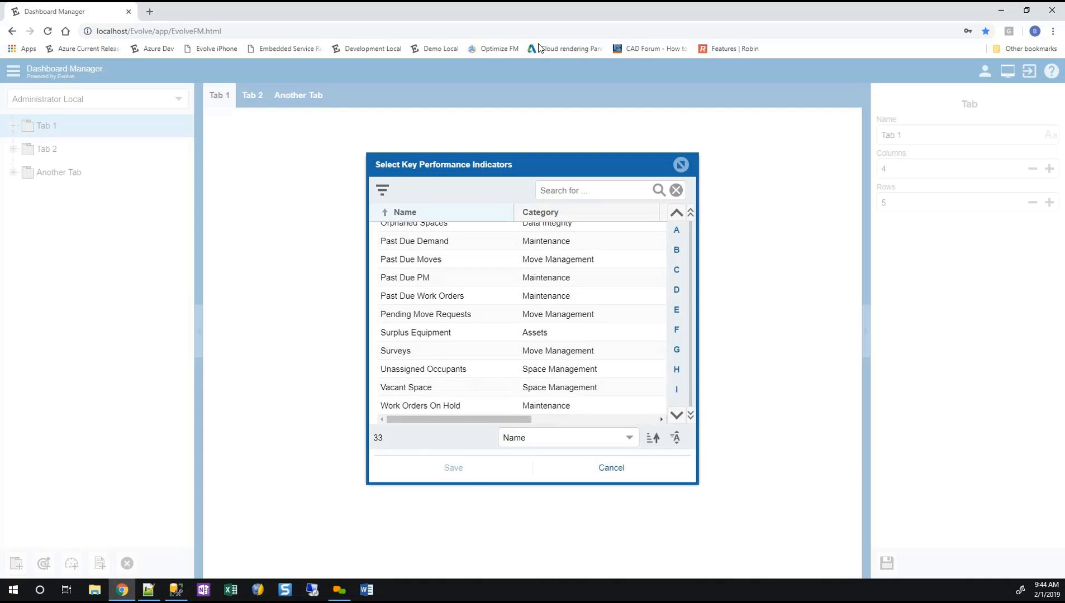
{"action": "scroll", "coordinate": [522, 318], "scroll_direction": "up", "scroll_amount": 8}
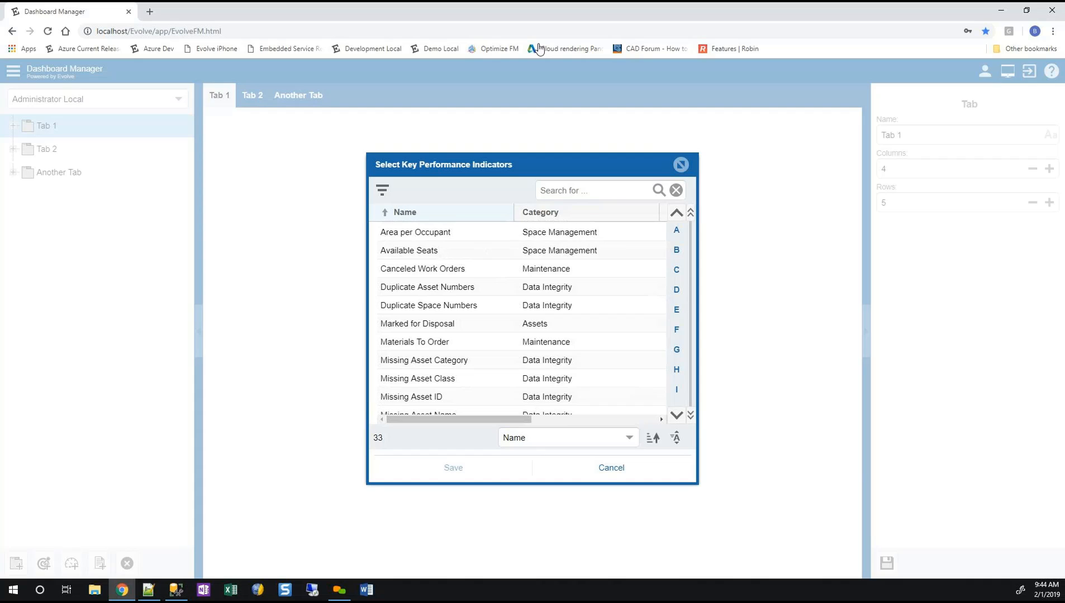
{"action": "left_click", "coordinate": [611, 468]}
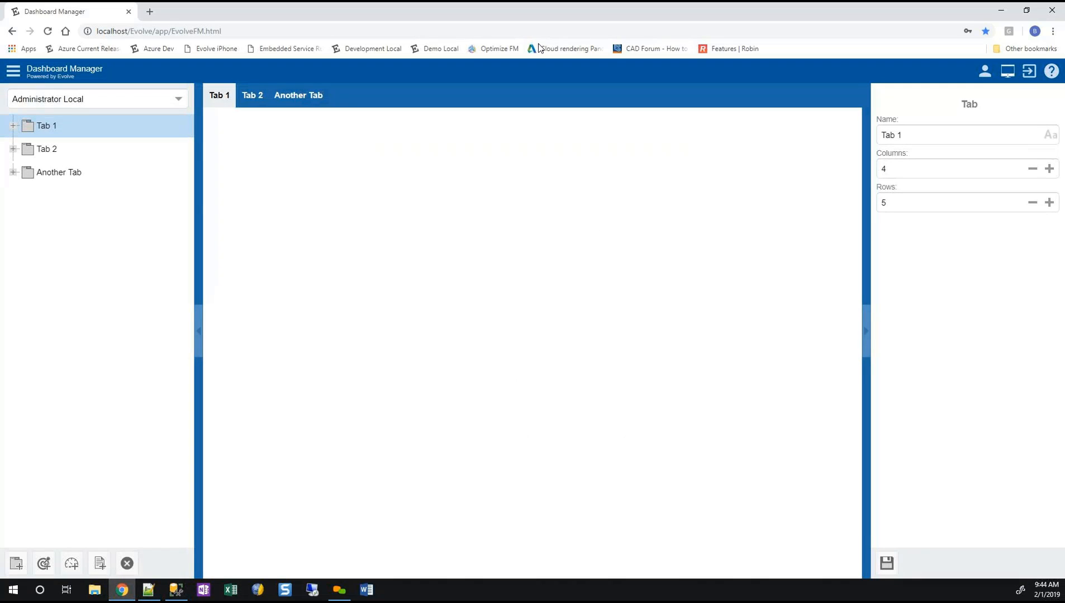
{"action": "left_click", "coordinate": [944, 169]}
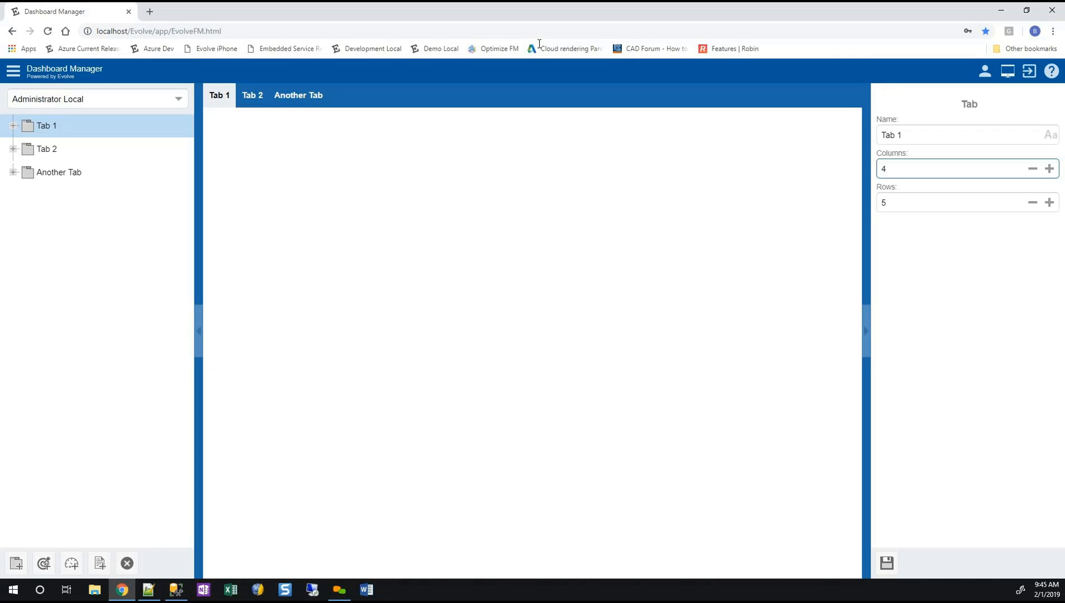
{"action": "key", "text": "Tab"}
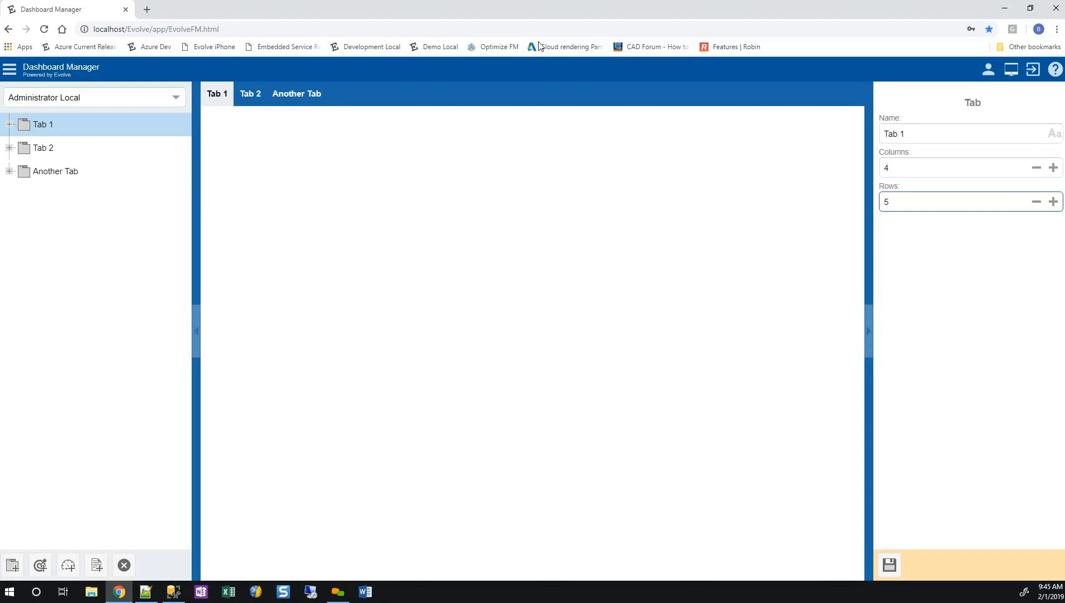
Open the key performance indicator selection for Tab 1 and examine the names and categories of the available indicators.
{"action": "left_click", "coordinate": [41, 565]}
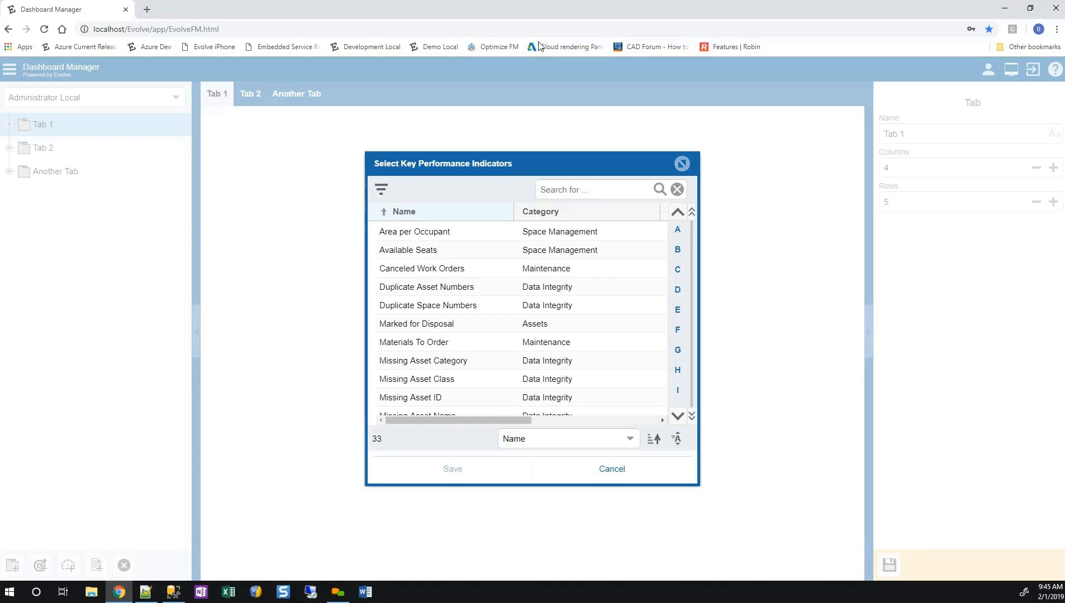
{"action": "scroll", "coordinate": [523, 319], "scroll_direction": "down", "scroll_amount": 7}
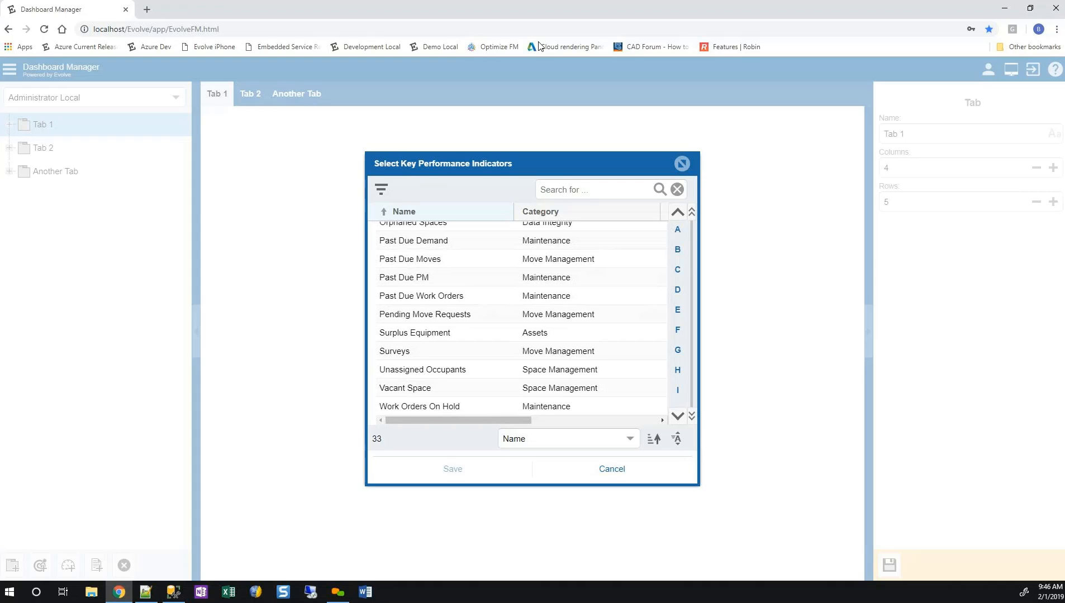
{"action": "scroll", "coordinate": [523, 319], "scroll_direction": "up", "scroll_amount": 7}
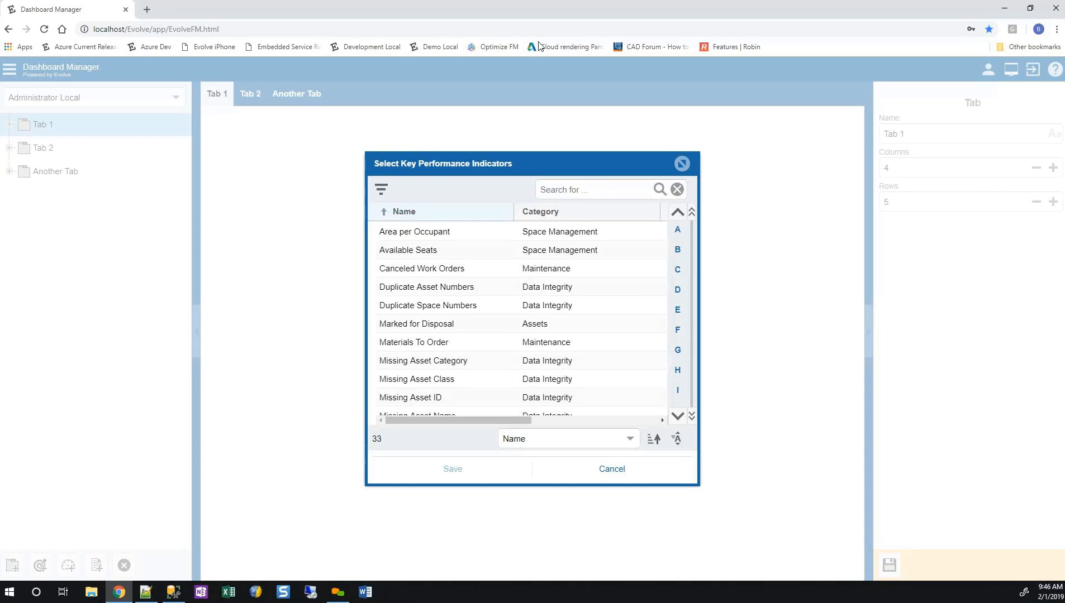
{"action": "scroll", "coordinate": [522, 318], "scroll_direction": "down", "scroll_amount": 2}
{"action": "left_click", "coordinate": [522, 249]}
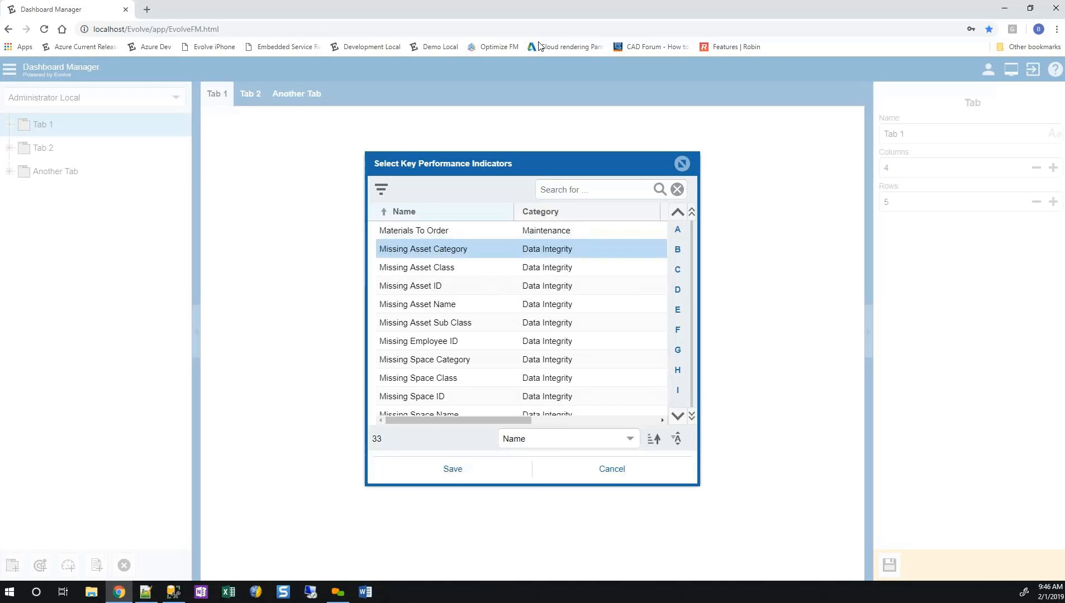
{"action": "key", "text": "Down"}
{"action": "key", "text": "Down"}
{"action": "key", "text": "Down"}
{"action": "key", "text": "Down"}
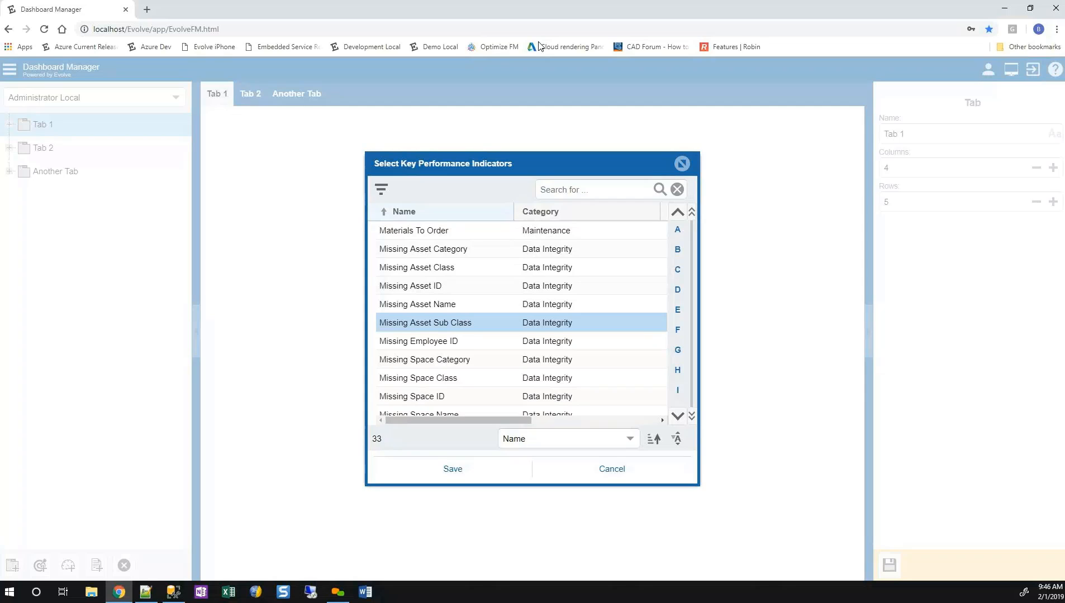
{"action": "scroll", "coordinate": [521, 323], "scroll_direction": "down", "scroll_amount": 1}
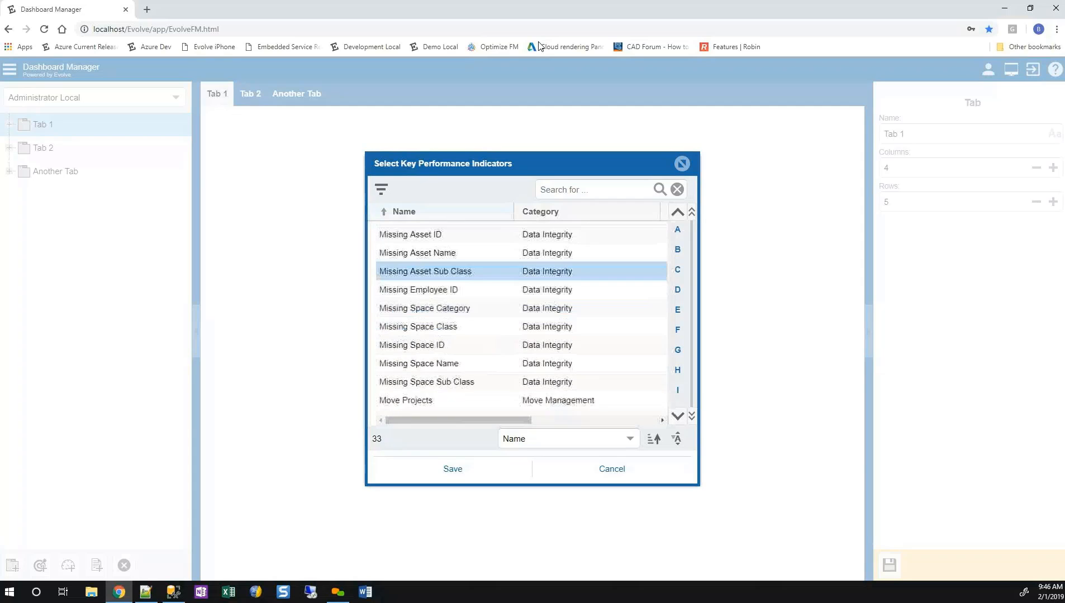
{"action": "scroll", "coordinate": [521, 322], "scroll_direction": "down", "scroll_amount": 1}
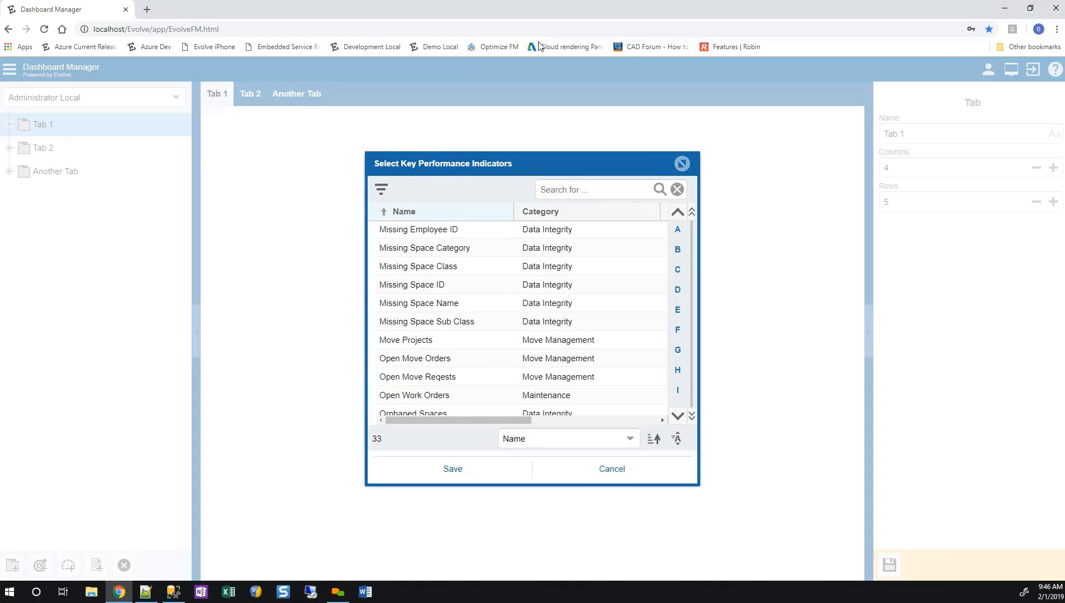
{"action": "scroll", "coordinate": [522, 323], "scroll_direction": "down", "scroll_amount": 3}
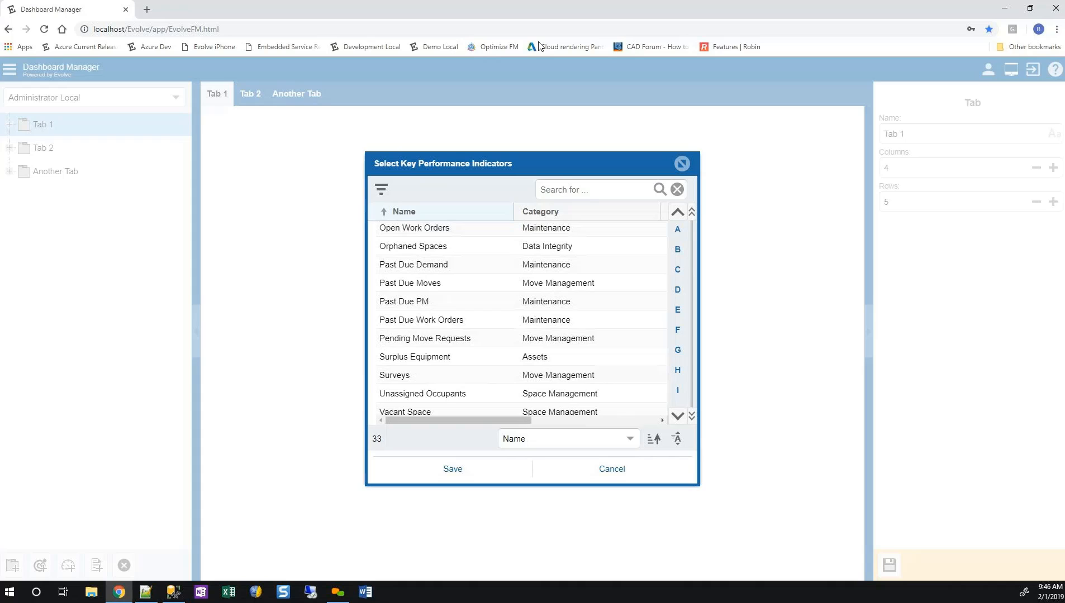
{"action": "scroll", "coordinate": [521, 323], "scroll_direction": "down", "scroll_amount": 1}
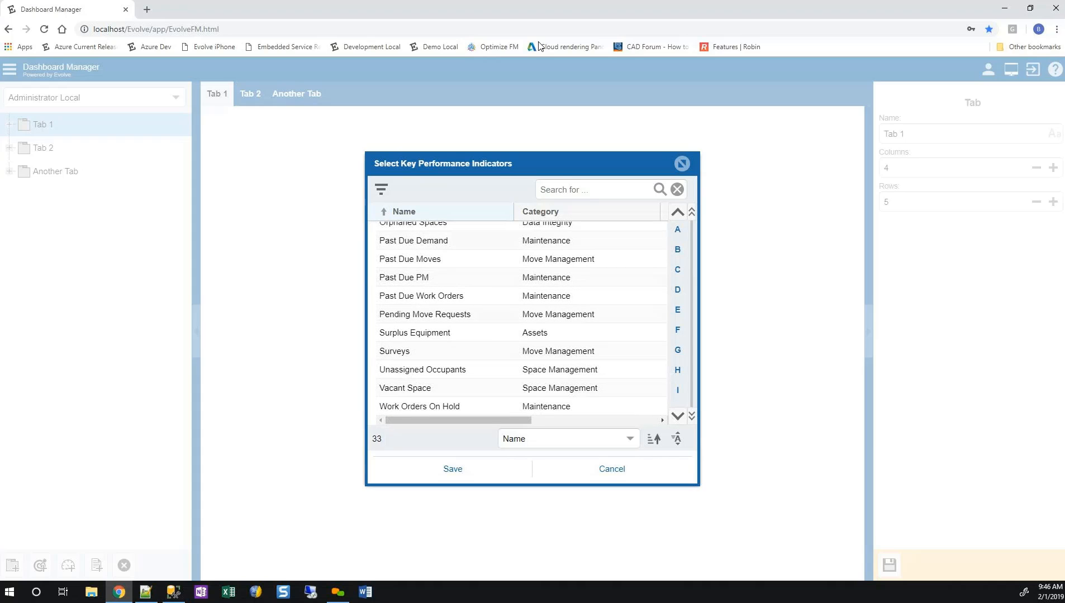
{"action": "scroll", "coordinate": [522, 323], "scroll_direction": "up", "scroll_amount": 8}
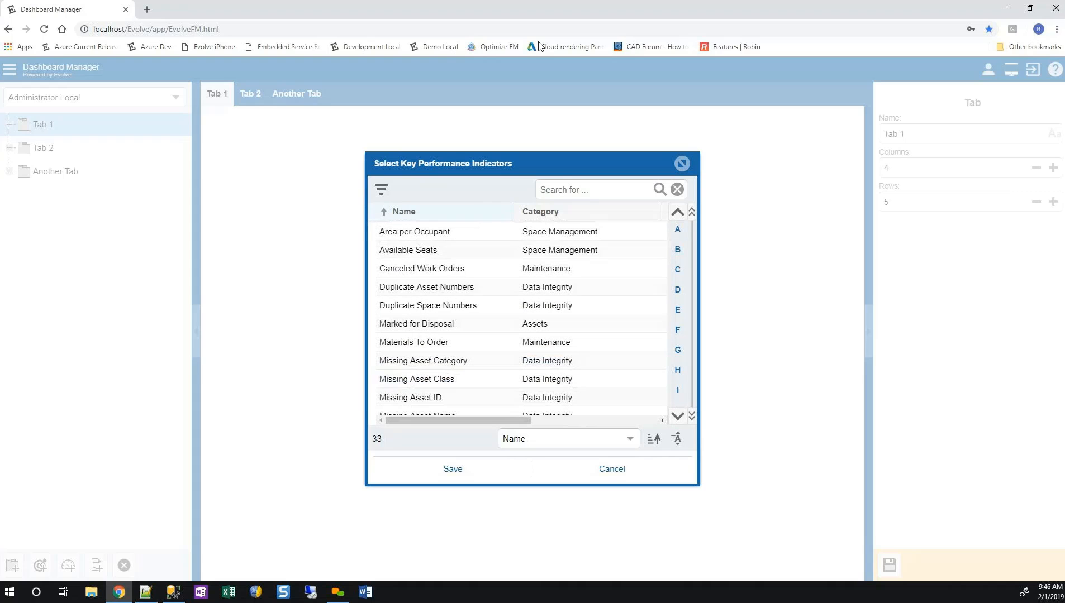
Add the Area per Occupant and Available Seats key performance indicators to Tab 1.
{"action": "left_click", "coordinate": [447, 232]}
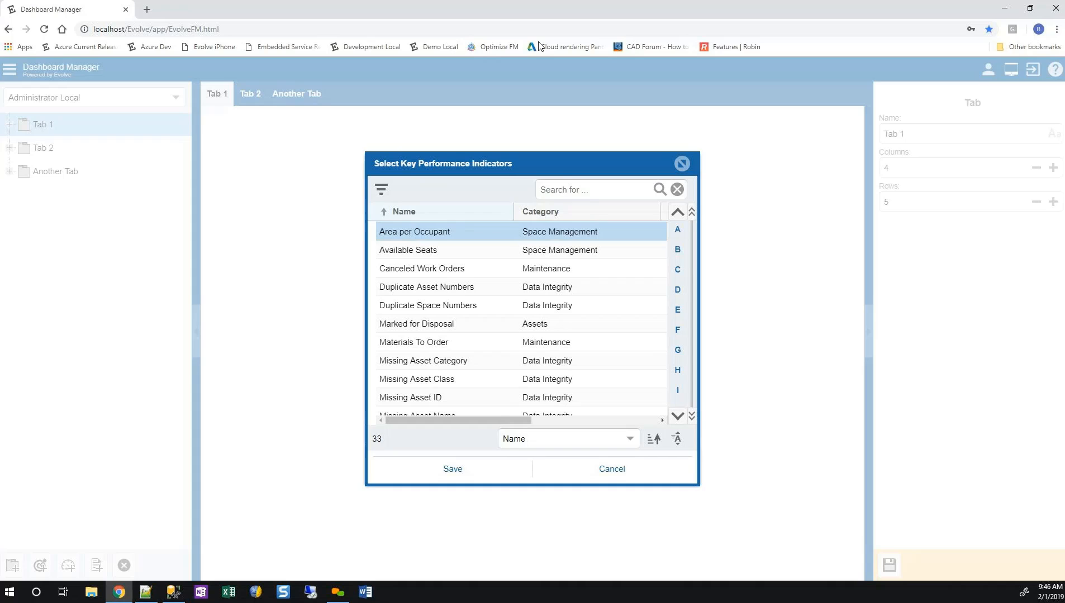
{"action": "key", "text": "Down"}
{"action": "key", "text": "Up"}
{"action": "left_click", "coordinate": [447, 251], "text": "ctrl"}
{"action": "left_click", "coordinate": [452, 470]}
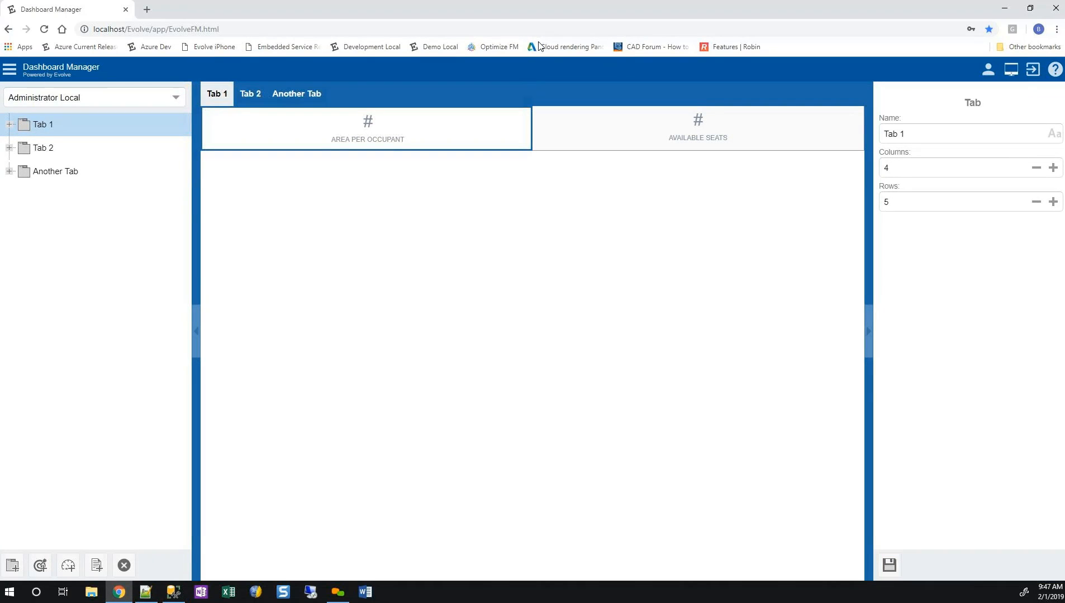
Rename the Area per Occupant indicator as Space Per Person and save it.
{"action": "left_click", "coordinate": [367, 130]}
{"action": "left_click", "coordinate": [971, 135]}
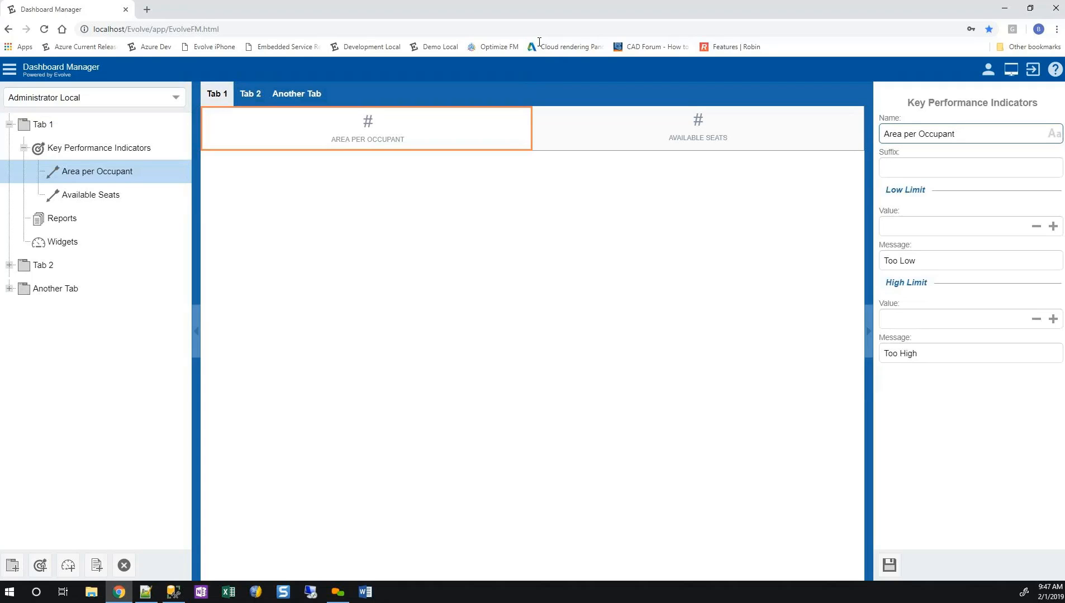
{"action": "key", "text": "shift+Left"}
{"action": "key", "text": "shift+Left"}
{"action": "key", "text": "shift+Left"}
{"action": "key", "text": "shift+Left"}
{"action": "key", "text": "shift+Left"}
{"action": "key", "text": "shift+Left"}
{"action": "key", "text": "shift+Left"}
{"action": "key", "text": "shift+Left"}
{"action": "key", "text": "shift+Left"}
{"action": "key", "text": "shift+Left"}
{"action": "key", "text": "shift+Left"}
{"action": "key", "text": "shift+Left"}
{"action": "key", "text": "shift+Left"}
{"action": "key", "text": "shift+Left"}
{"action": "key", "text": "shift+Left"}
{"action": "key", "text": "shift+Left"}
{"action": "key", "text": "shift+Left"}
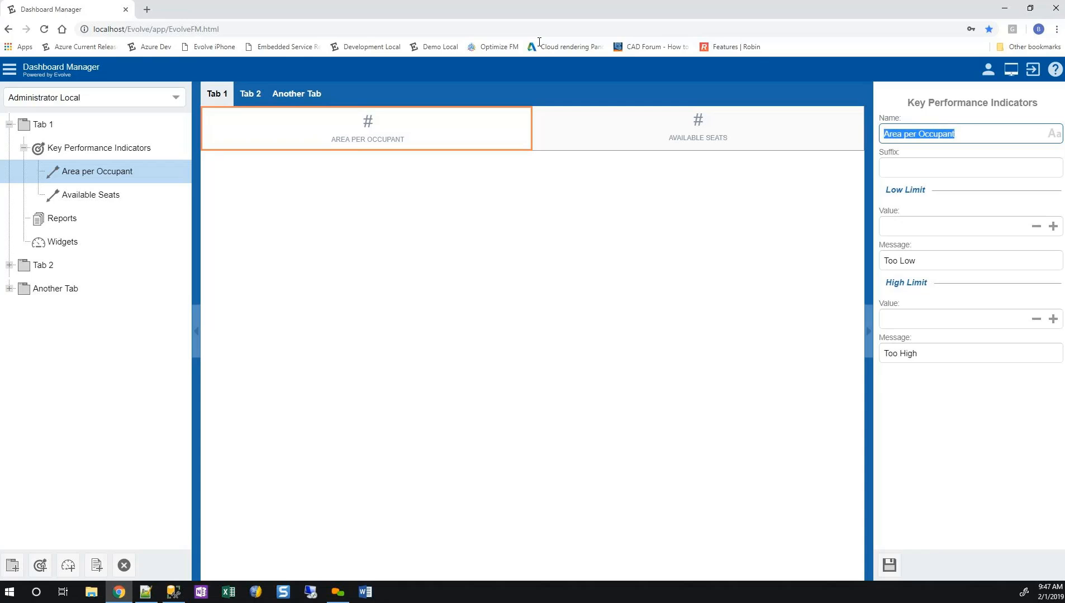
{"action": "type", "text": "Sp"}
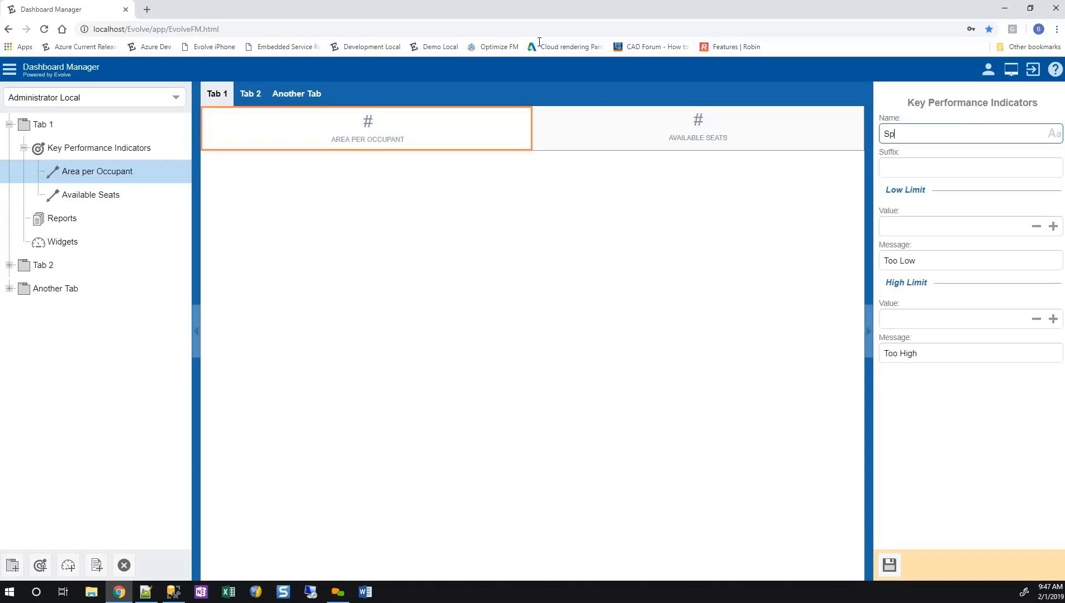
{"action": "type", "text": "ace Per Person"}
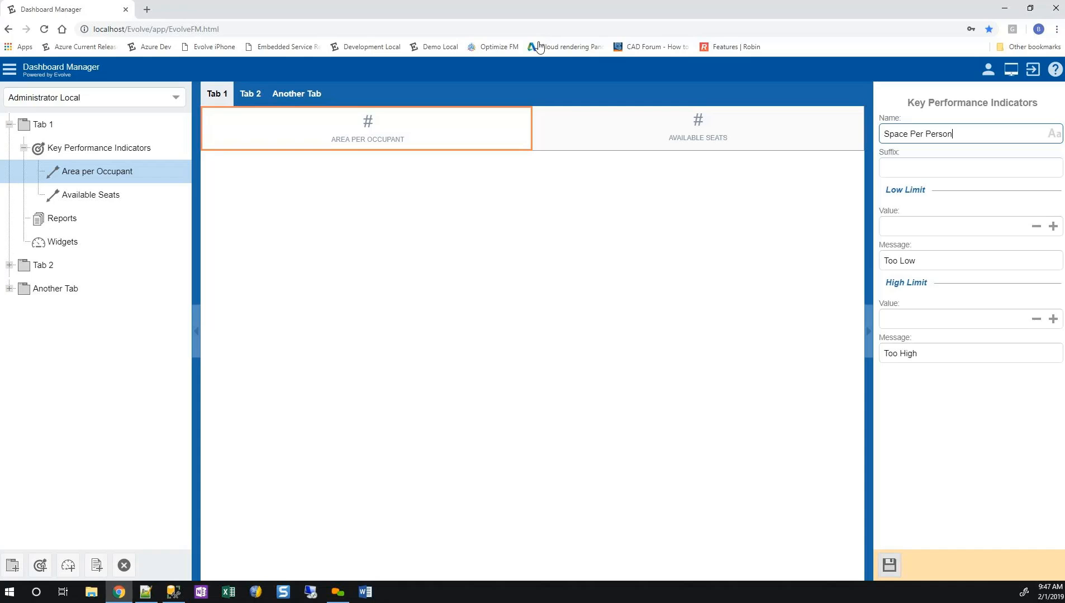
{"action": "key", "text": "Return"}
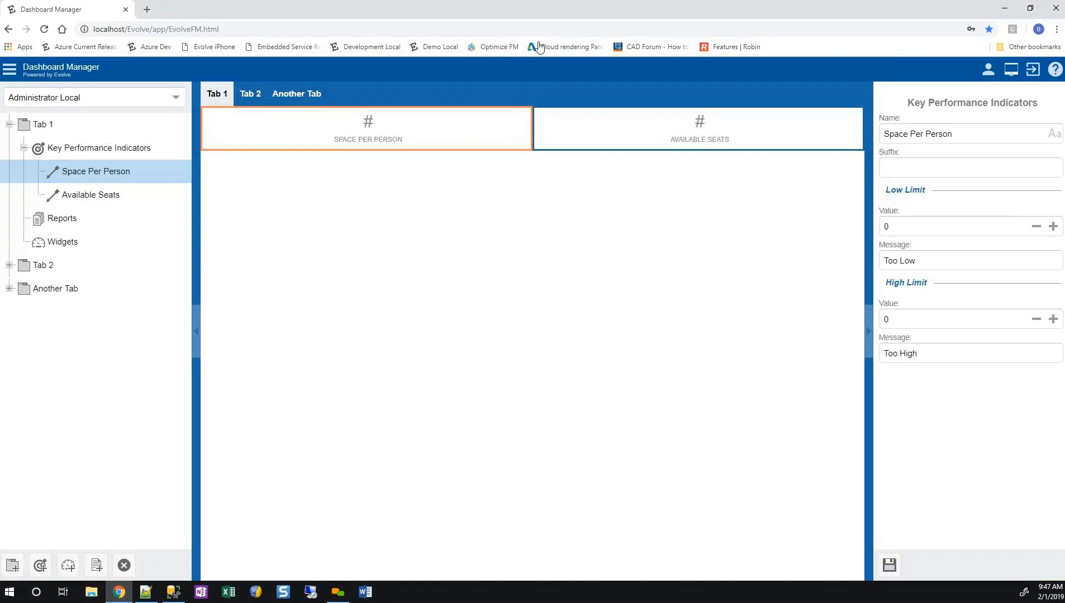
Set the Space Per Person indicator's suffix to SF and its high limit value to 50.
{"action": "key", "text": "Tab"}
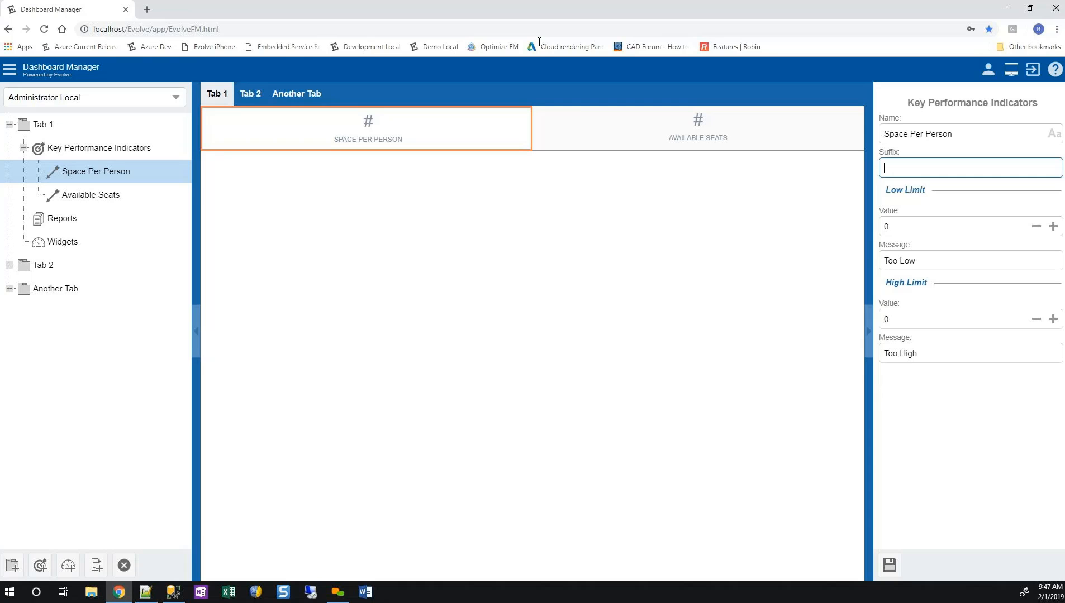
{"action": "type", "text": "SF"}
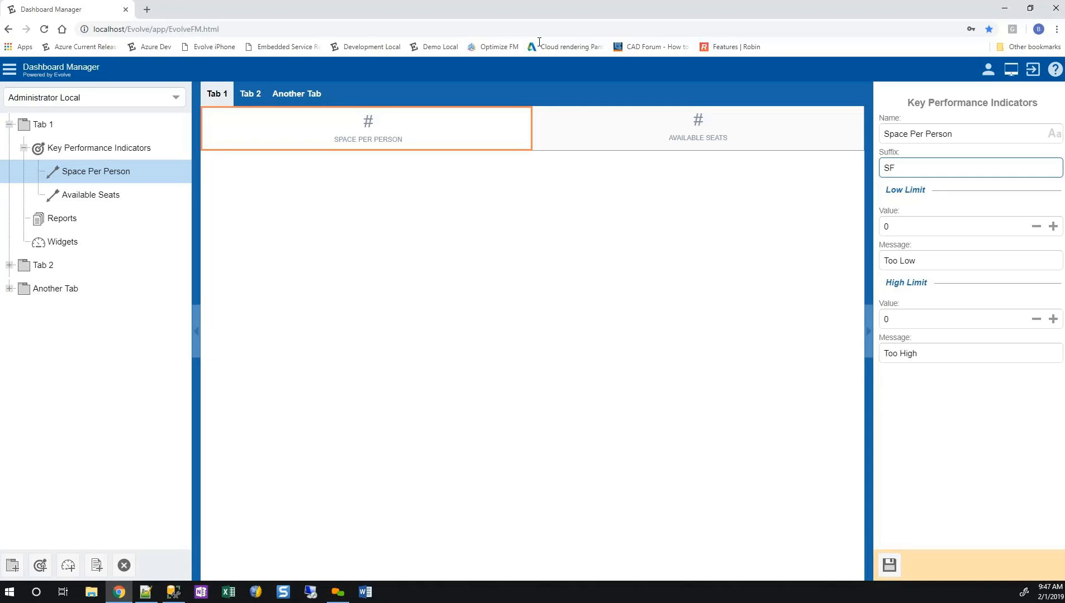
{"action": "key", "text": "Tab"}
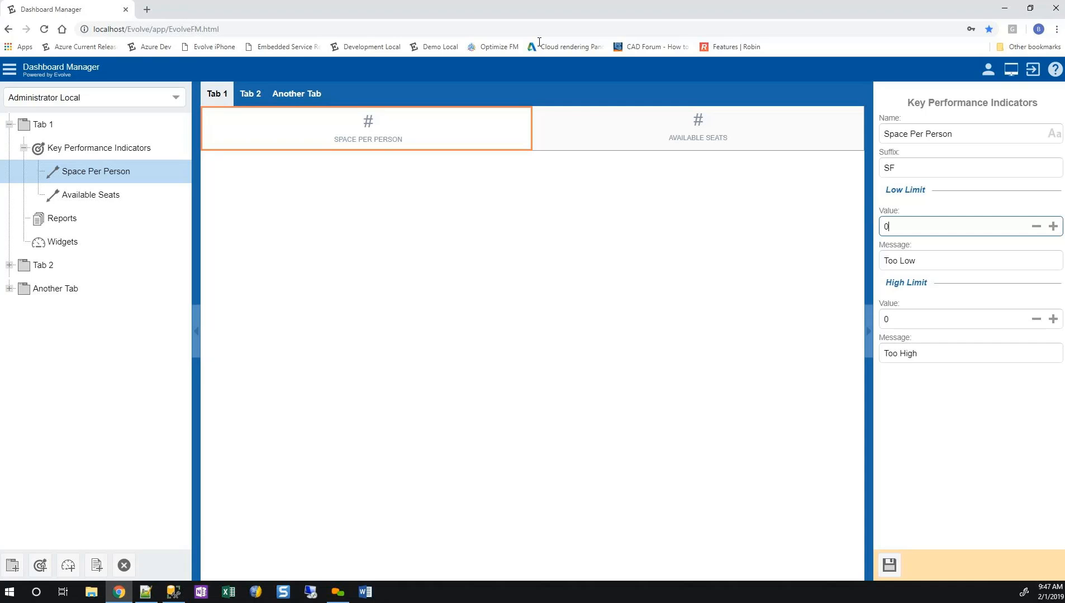
{"action": "key", "text": "Tab"}
{"action": "key", "text": "Tab"}
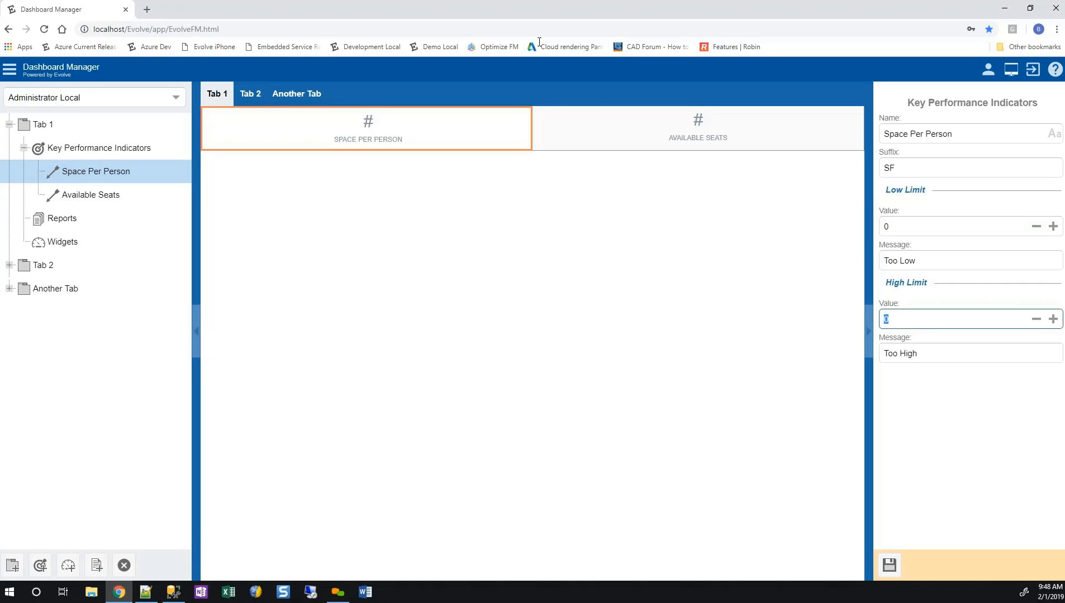
{"action": "type", "text": "50"}
{"action": "key", "text": "Tab"}
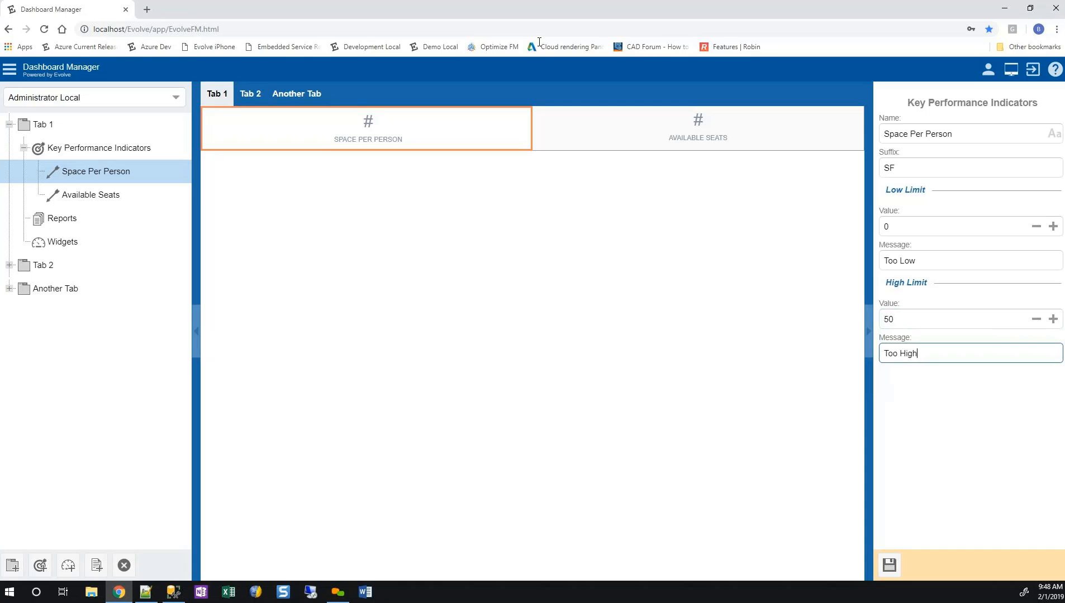
Change the high limit message of the Space Per Person indicator to Too Much Space and save it.
{"action": "key", "text": "ctrl+shift+Left"}
{"action": "key", "text": "ctrl+shift+Left"}
{"action": "key", "text": "ctrl+shift+Right"}
{"action": "type", "text": "Much Space"}
{"action": "left_click", "coordinate": [889, 565]}
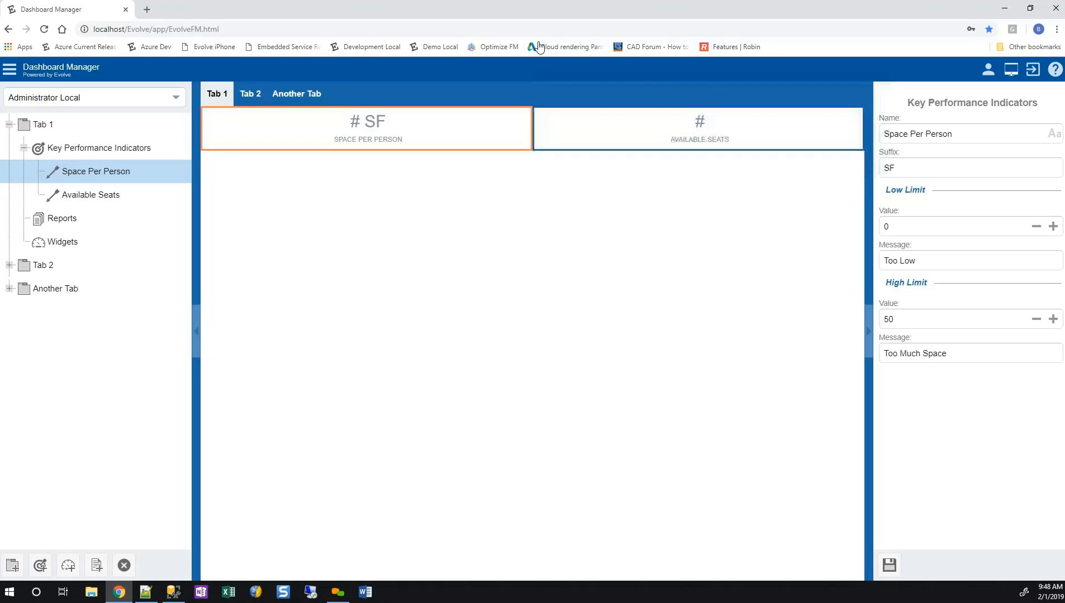
Select the Available Seats indicator on Tab 1 and log out of the current session.
{"action": "left_click", "coordinate": [698, 128]}
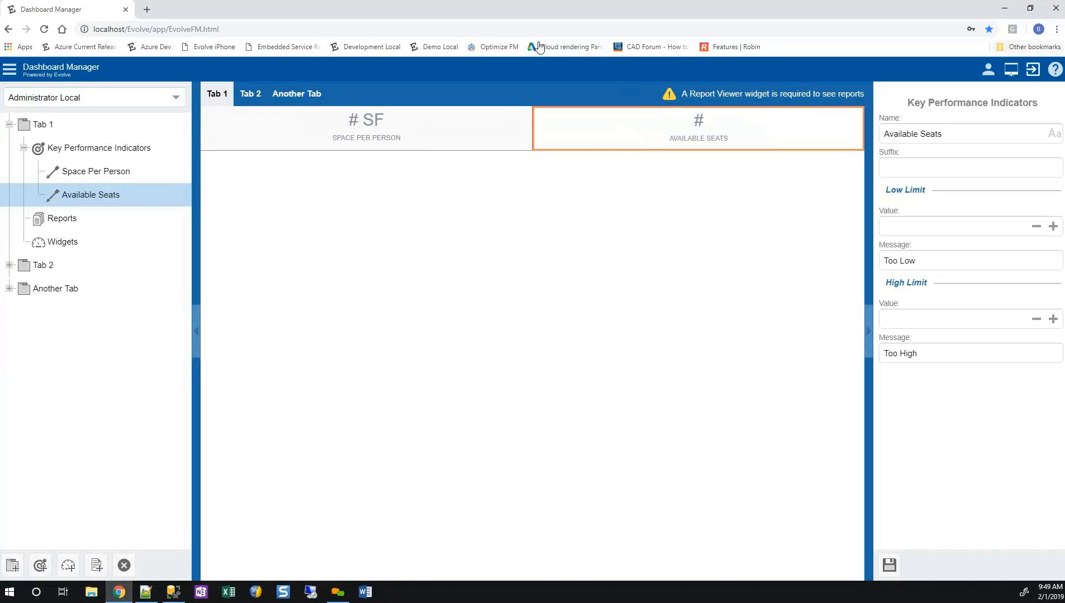
{"action": "left_click", "coordinate": [1033, 69]}
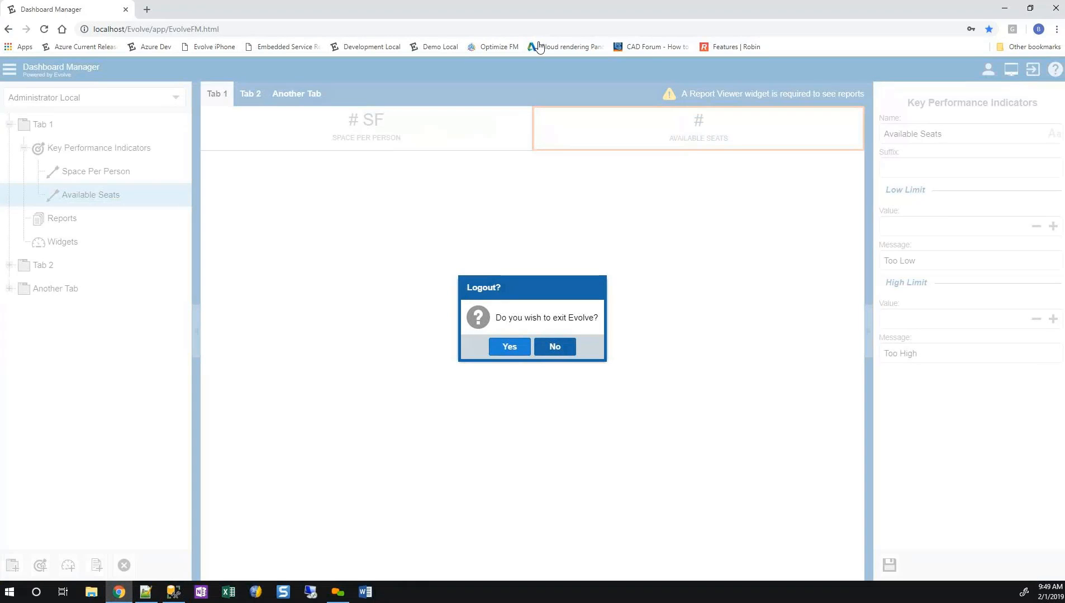
{"action": "left_click", "coordinate": [510, 347]}
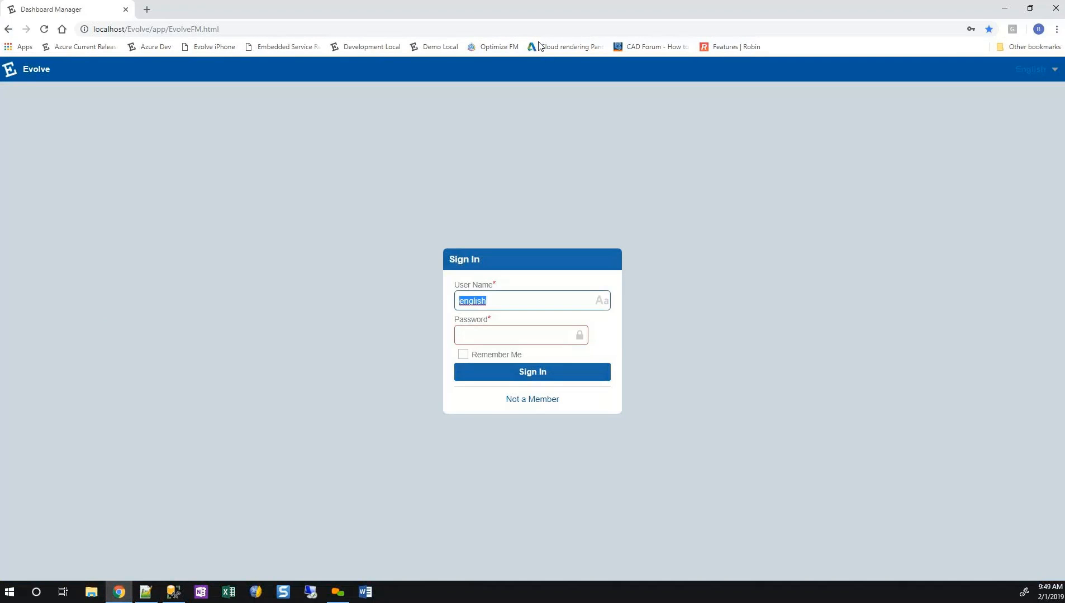
Sign in with the administrator account's user name and password to open its dashboard.
{"action": "type", "text": "admin"}
{"action": "key", "text": "Tab"}
{"action": "type", "text": "admin"}
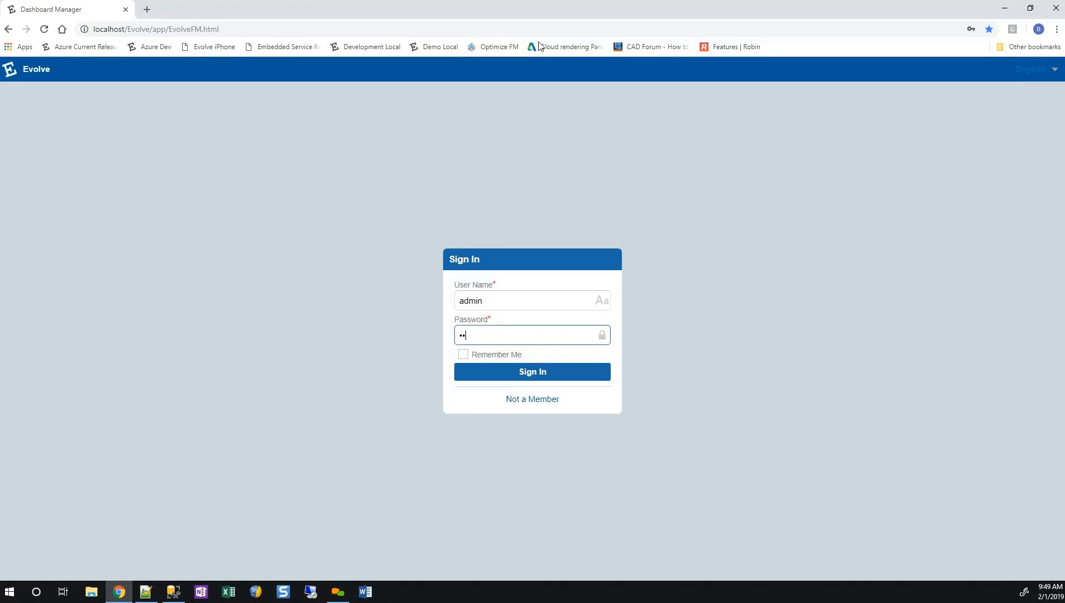
{"action": "key", "text": "Return"}
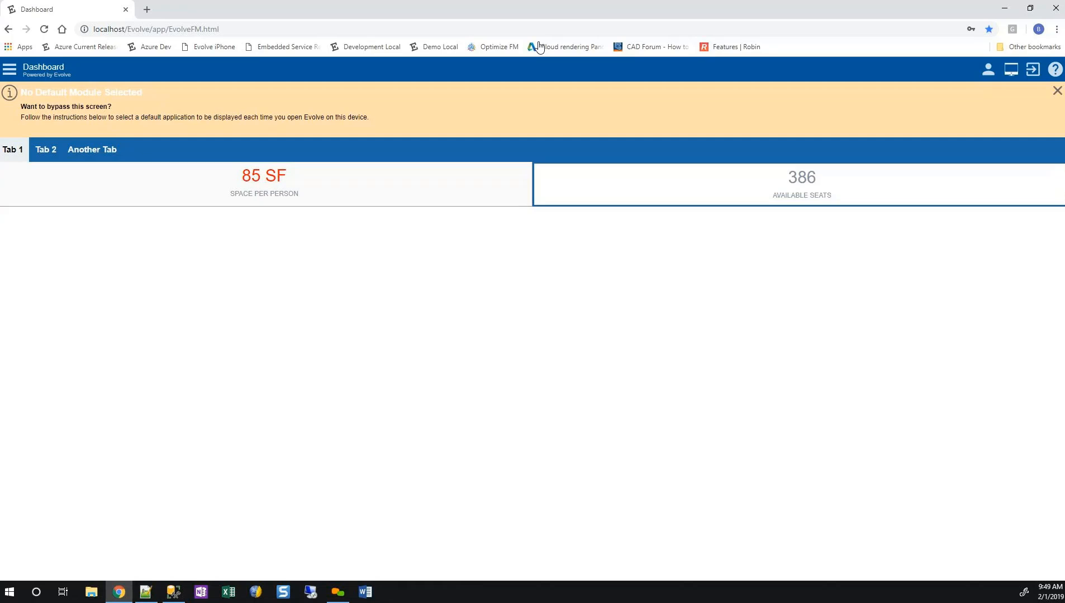
Open the spaces behind the Available Seats indicator, view the attributes of a Dorm Room space with ID 04, and return to the dashboard.
{"action": "left_click", "coordinate": [802, 186]}
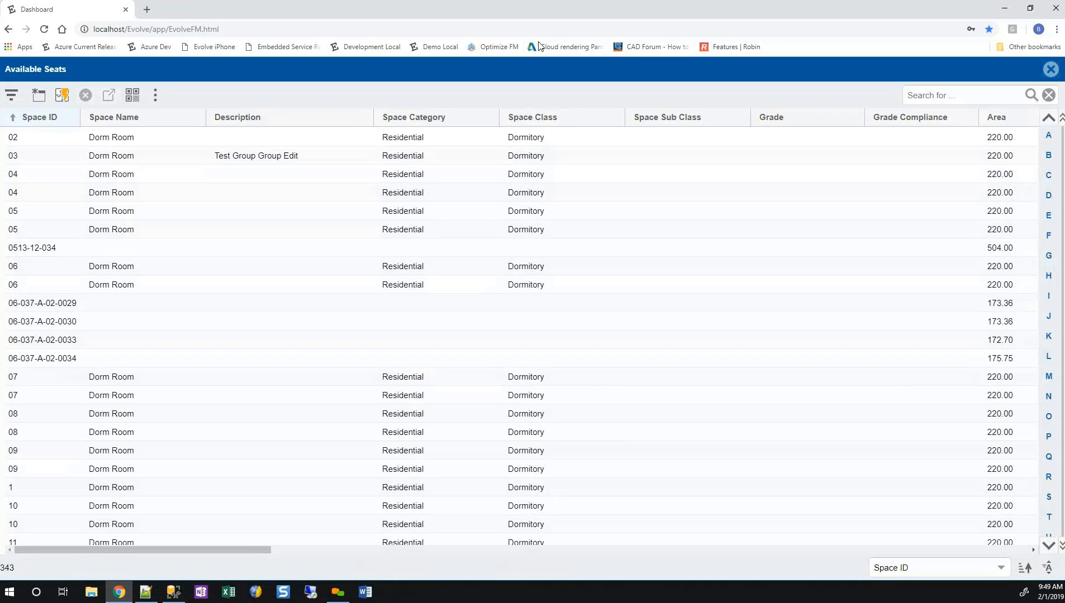
{"action": "mouse_move", "coordinate": [143, 550]}
{"action": "left_mouse_down"}
{"action": "mouse_move", "coordinate": [584, 550]}
{"action": "mouse_move", "coordinate": [143, 550]}
{"action": "left_mouse_up"}
{"action": "left_click", "coordinate": [403, 193]}
{"action": "double_click", "coordinate": [402, 193]}
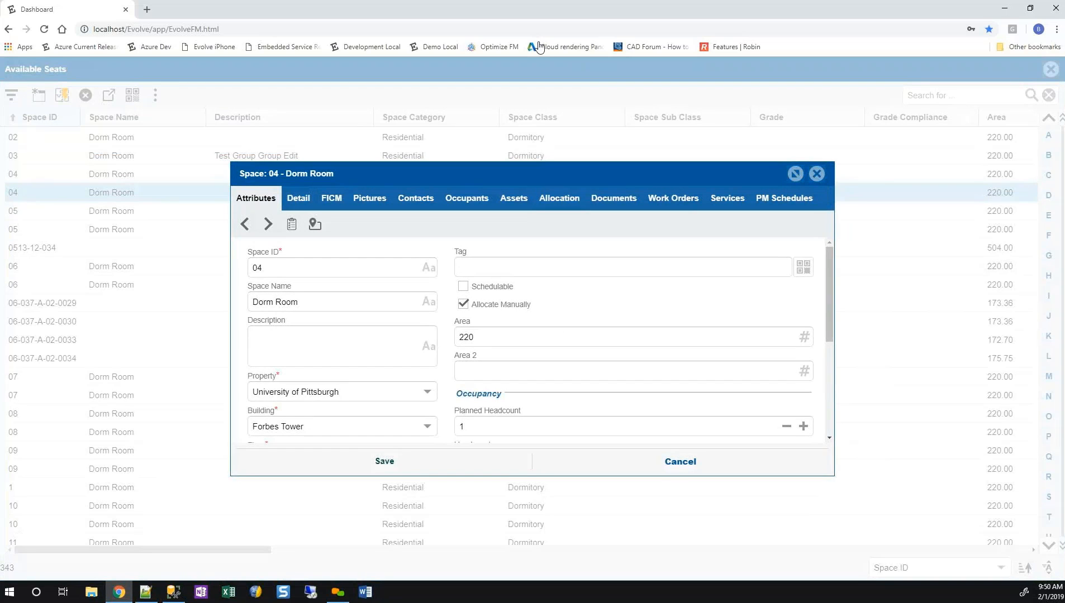
{"action": "left_click", "coordinate": [680, 462]}
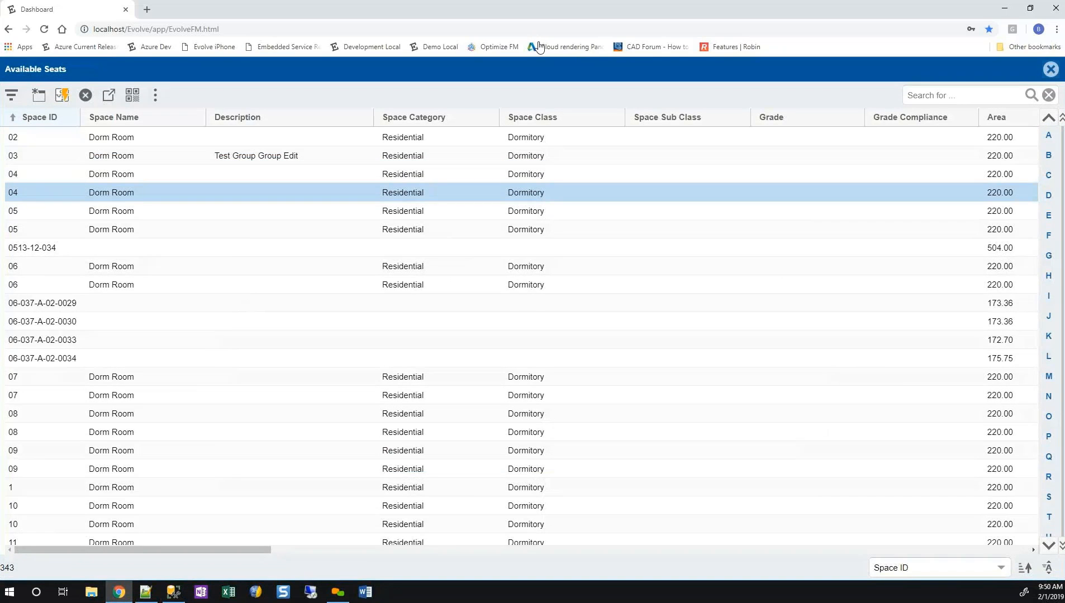
{"action": "left_click", "coordinate": [1050, 69]}
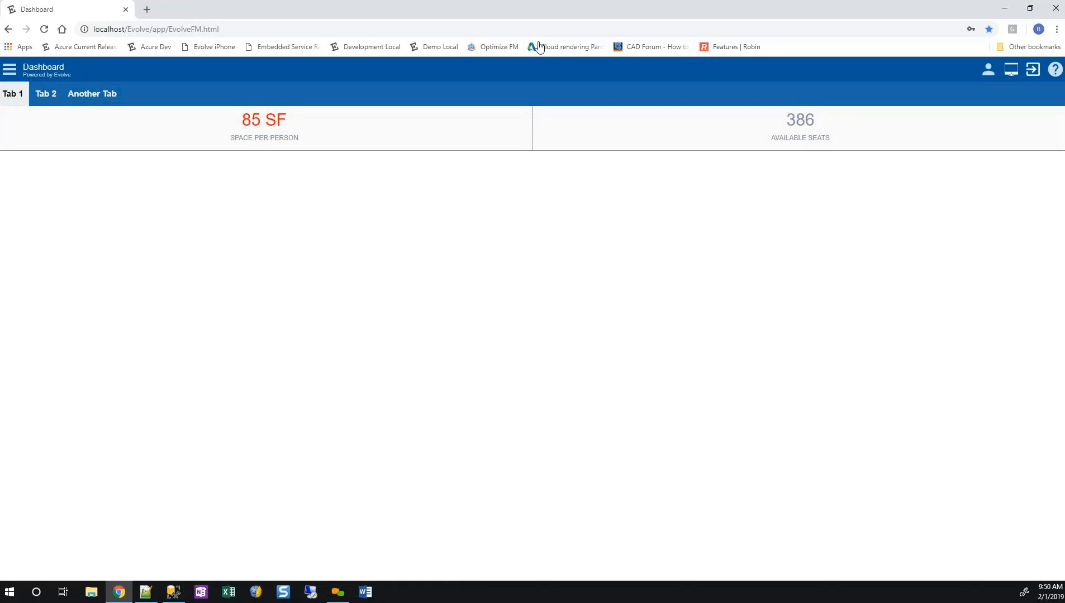
Log out of the administrator session and sign in with the user name english and its password.
{"action": "left_click", "coordinate": [1033, 69]}
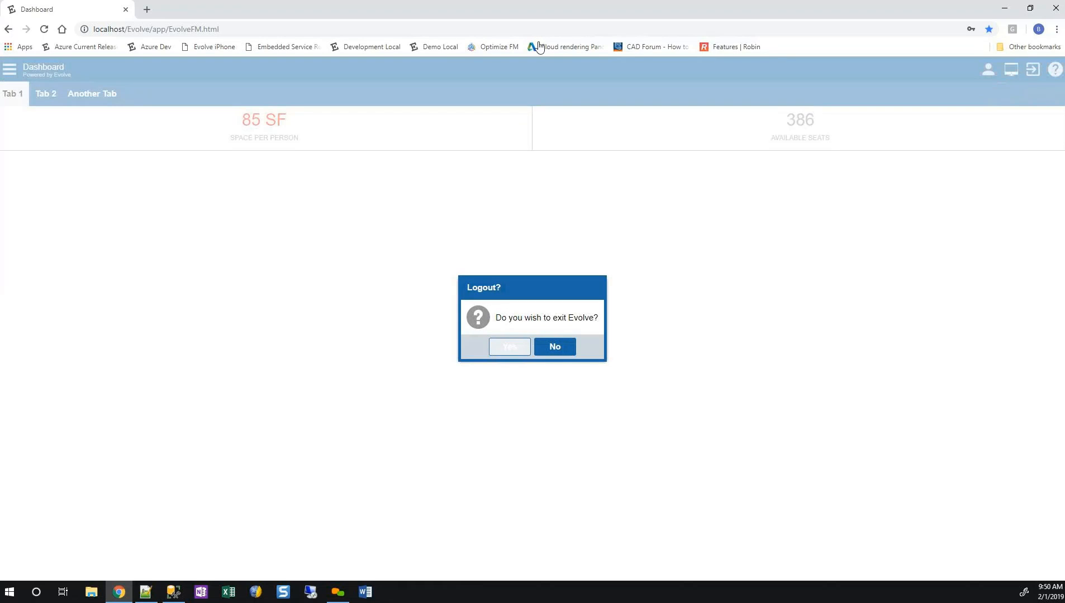
{"action": "left_click", "coordinate": [510, 347]}
{"action": "left_click_drag", "start_coordinate": [485, 301], "coordinate": [457, 301]}
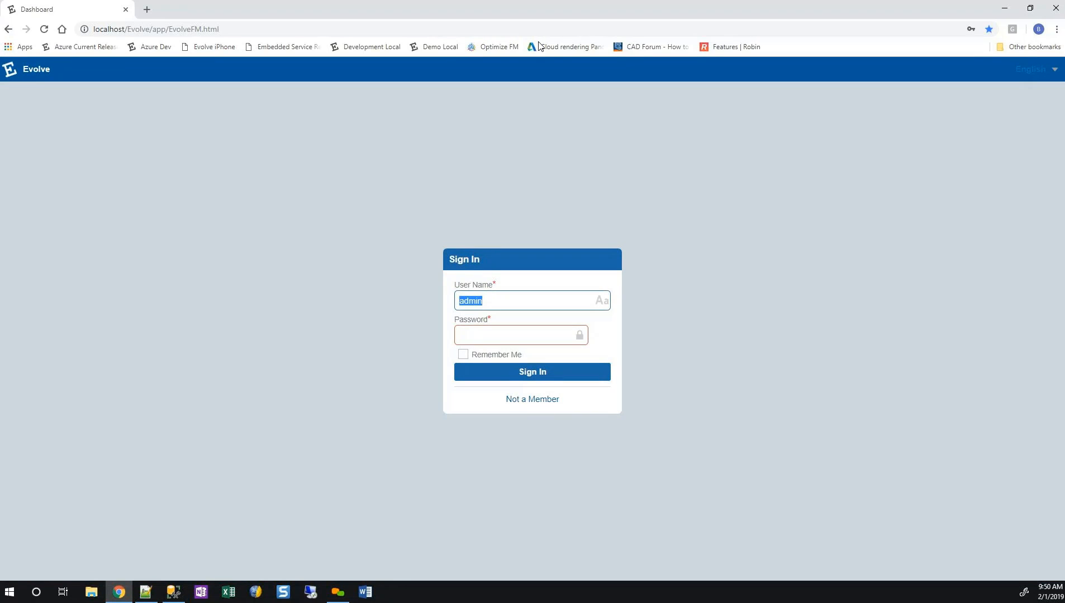
{"action": "type", "text": "english"}
{"action": "key", "text": "Tab"}
{"action": "type", "text": "1234"}
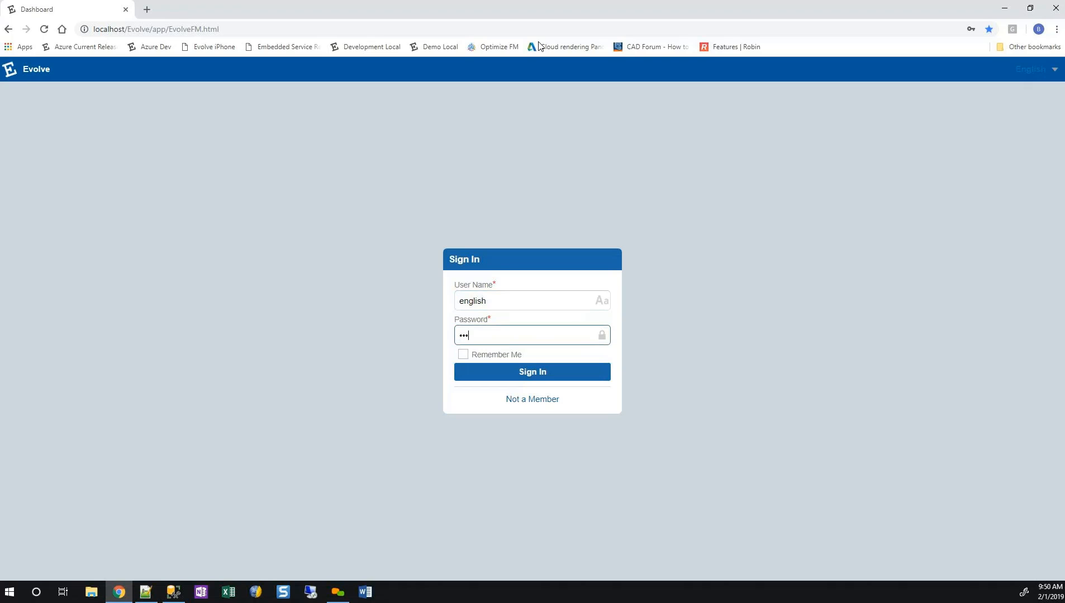
{"action": "key", "text": "Return"}
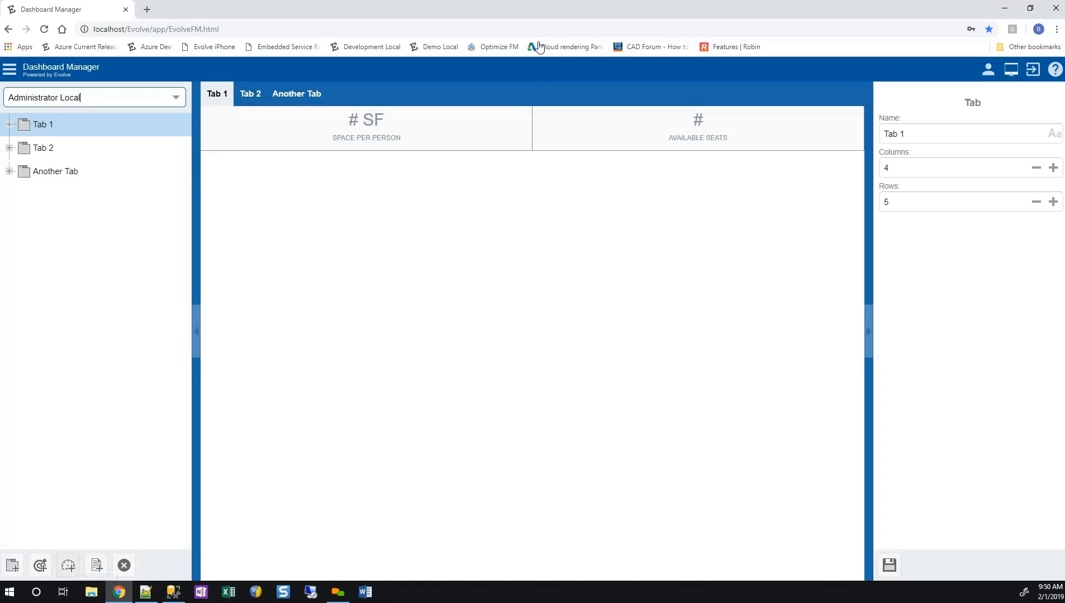
Add the Asset Finder location widget to Tab 1 of the Administrator Local dashboard.
{"action": "left_click", "coordinate": [68, 565]}
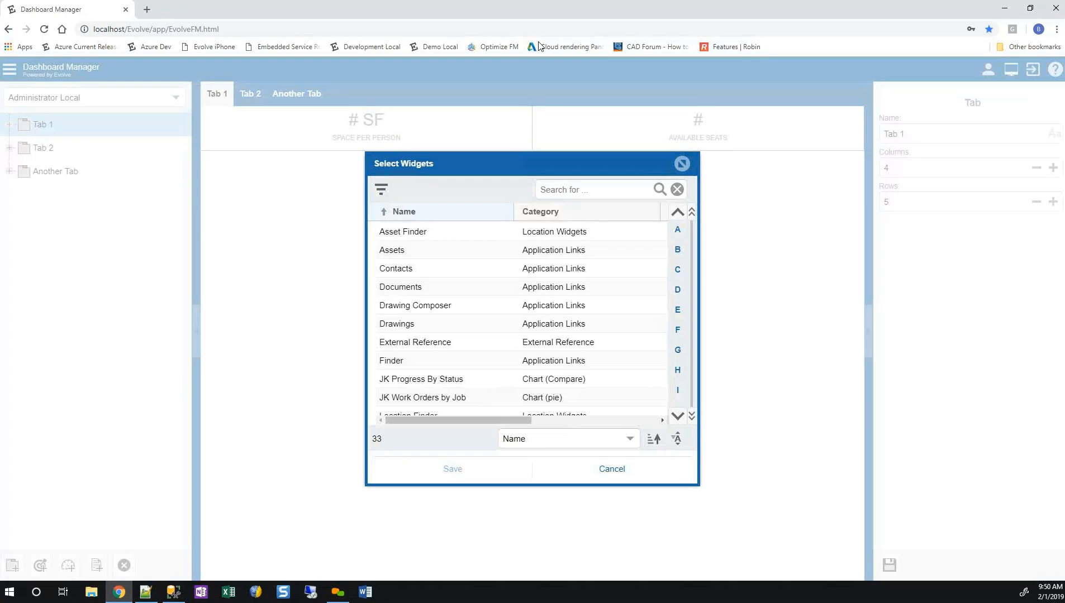
{"action": "mouse_move", "coordinate": [532, 164]}
{"action": "left_mouse_down"}
{"action": "mouse_move", "coordinate": [281, 246]}
{"action": "mouse_move", "coordinate": [261, 227]}
{"action": "left_mouse_up"}
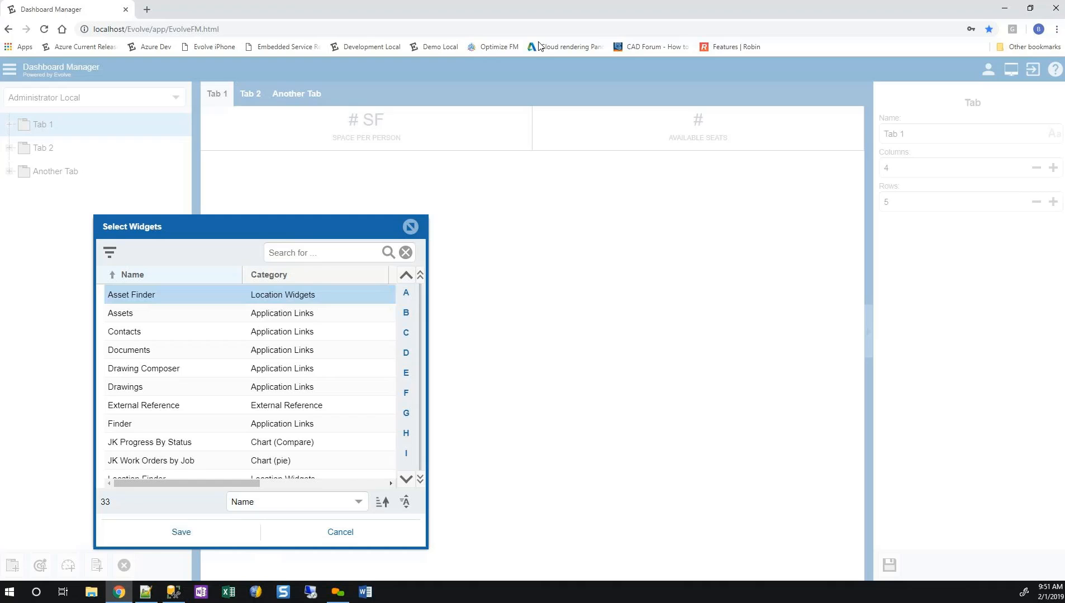
{"action": "key", "text": "Return"}
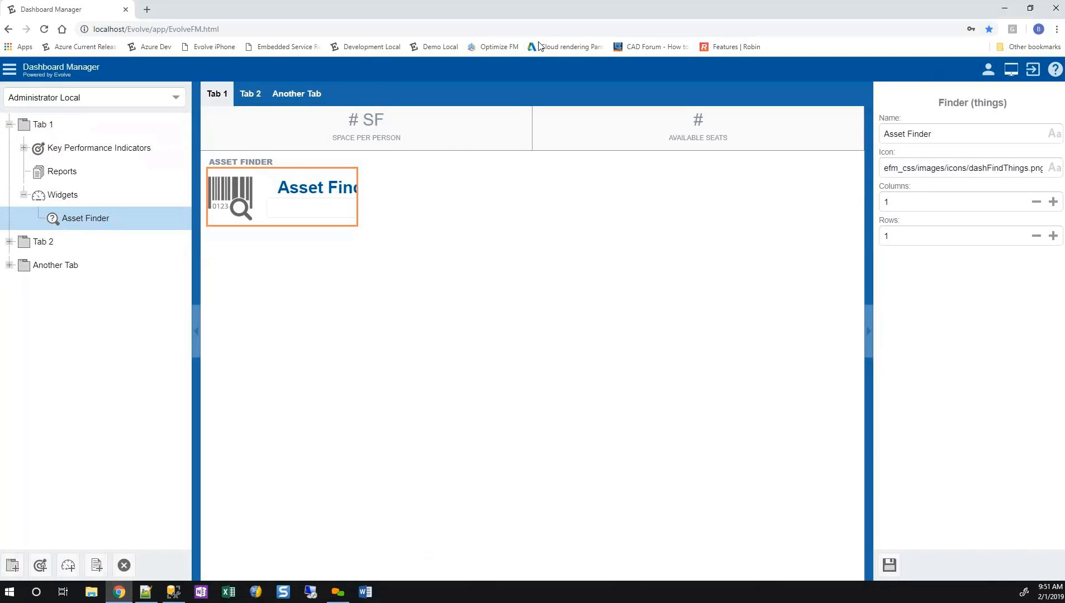
Rename the Asset Finder widget to My Asset Finder, set its width to 2 columns and save it.
{"action": "left_click", "coordinate": [944, 134]}
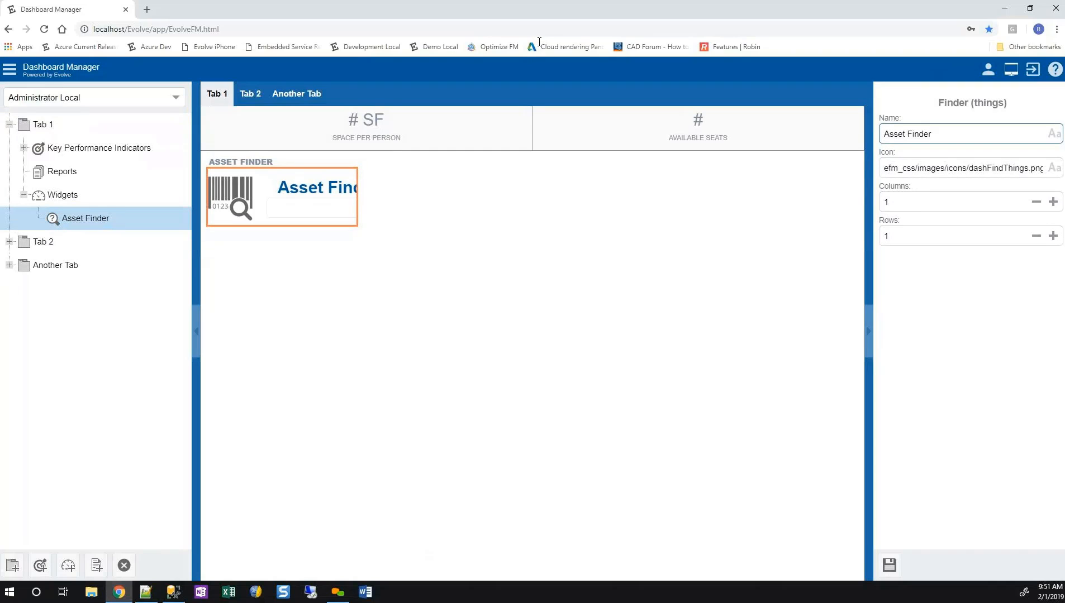
{"action": "key", "text": "Home"}
{"action": "type", "text": "M"}
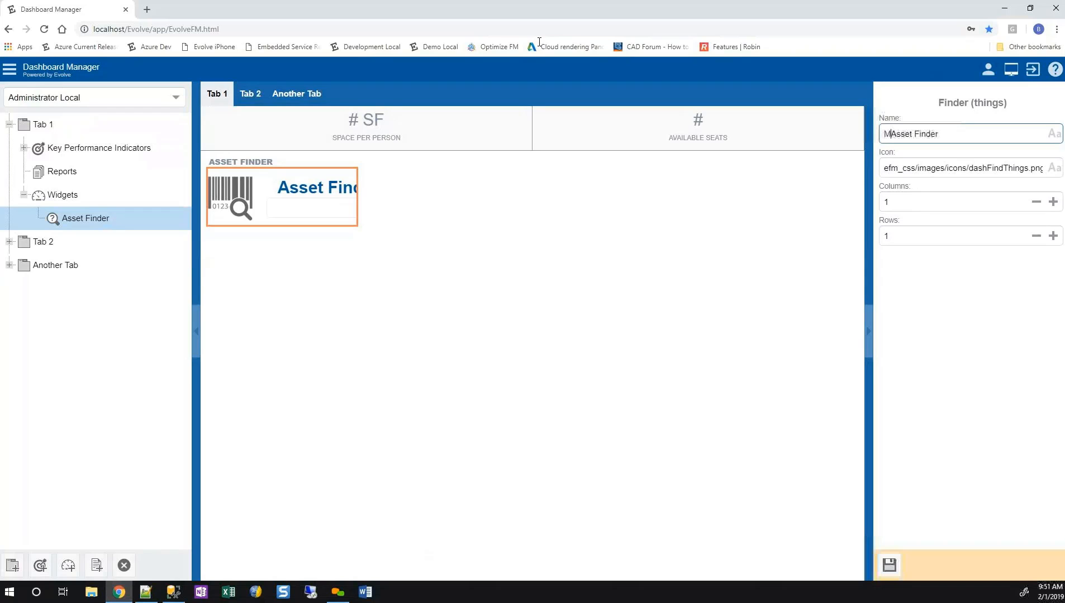
{"action": "type", "text": "y"}
{"action": "key", "text": "Tab"}
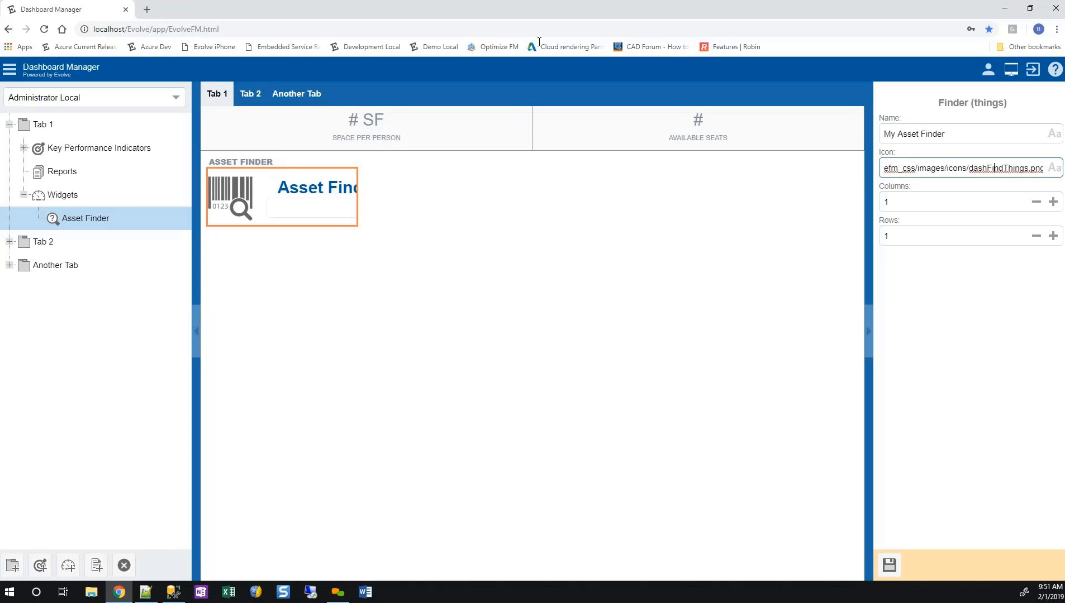
{"action": "key", "text": "shift+Left"}
{"action": "key", "text": "shift+Left"}
{"action": "key", "text": "shift+Left"}
{"action": "key", "text": "shift+Left"}
{"action": "key", "text": "shift+Left"}
{"action": "key", "text": "shift+Left"}
{"action": "key", "text": "shift+Left"}
{"action": "key", "text": "shift+Left"}
{"action": "key", "text": "shift+Left"}
{"action": "key", "text": "shift+Left"}
{"action": "key", "text": "shift+Left"}
{"action": "key", "text": "shift+Left"}
{"action": "key", "text": "shift+Left"}
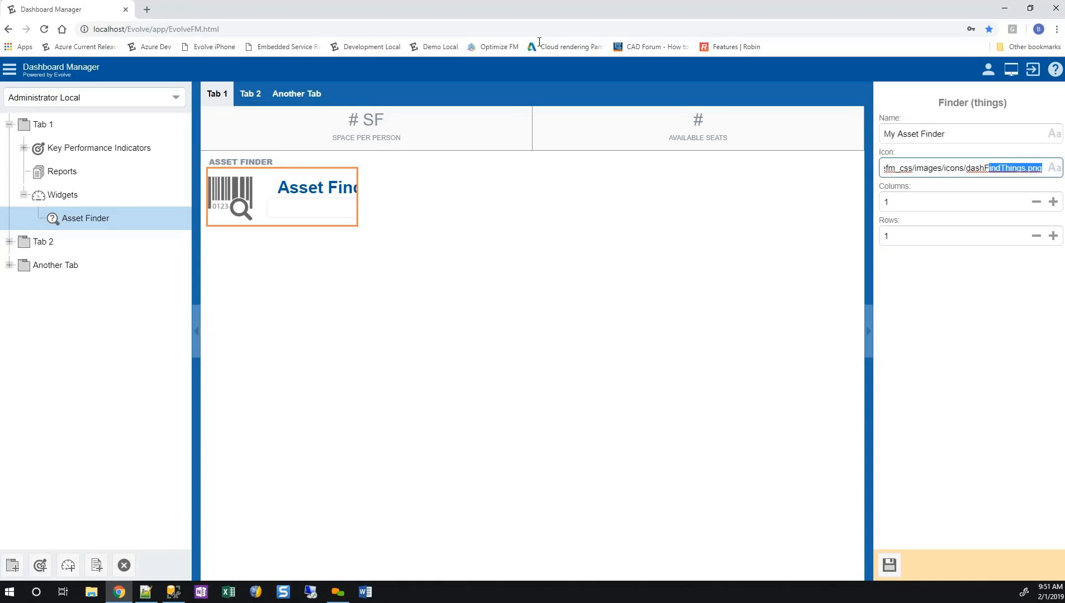
{"action": "key", "text": "Tab"}
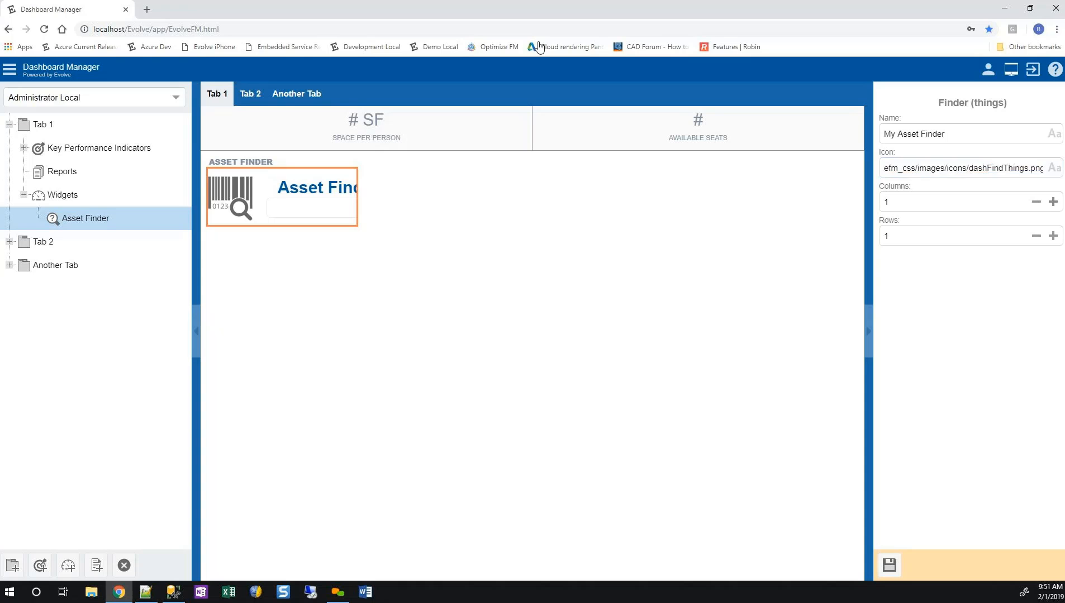
{"action": "type", "text": "2"}
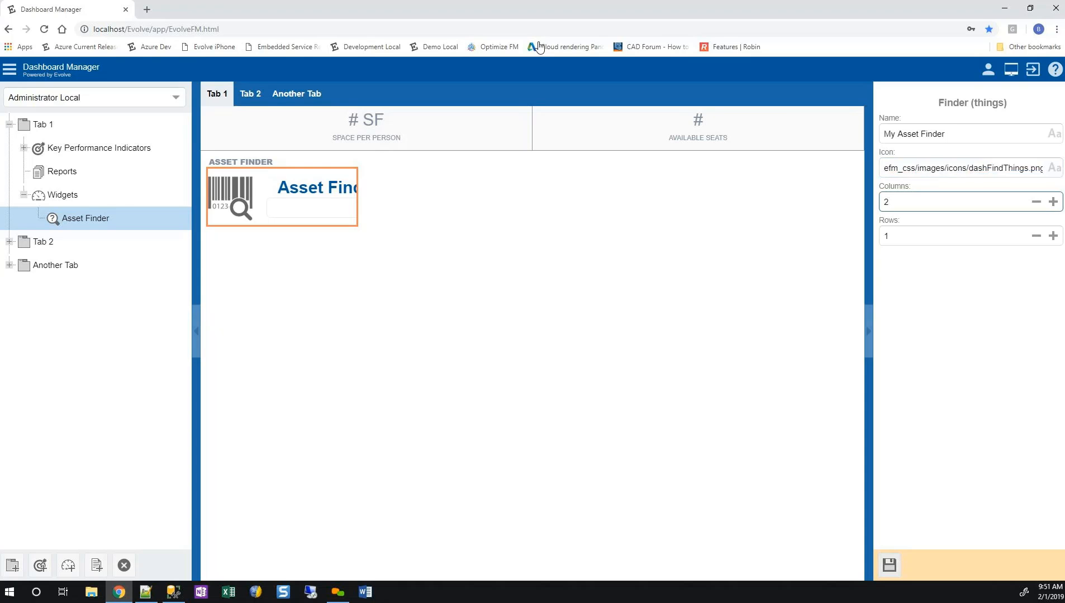
{"action": "left_click", "coordinate": [889, 566]}
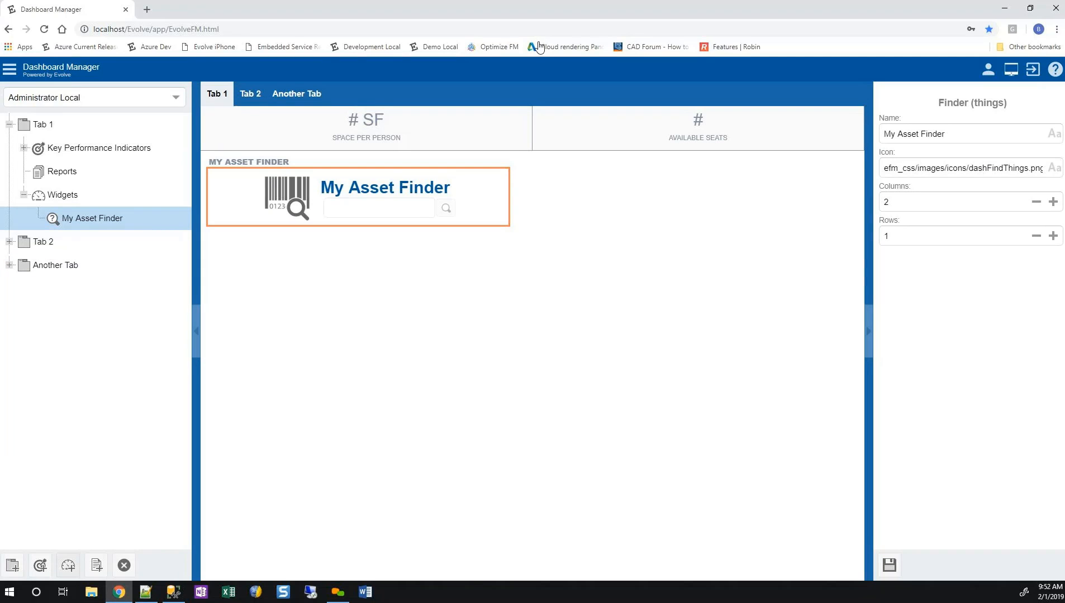
Add the Contacts application link widget to Tab 1.
{"action": "left_click", "coordinate": [68, 565]}
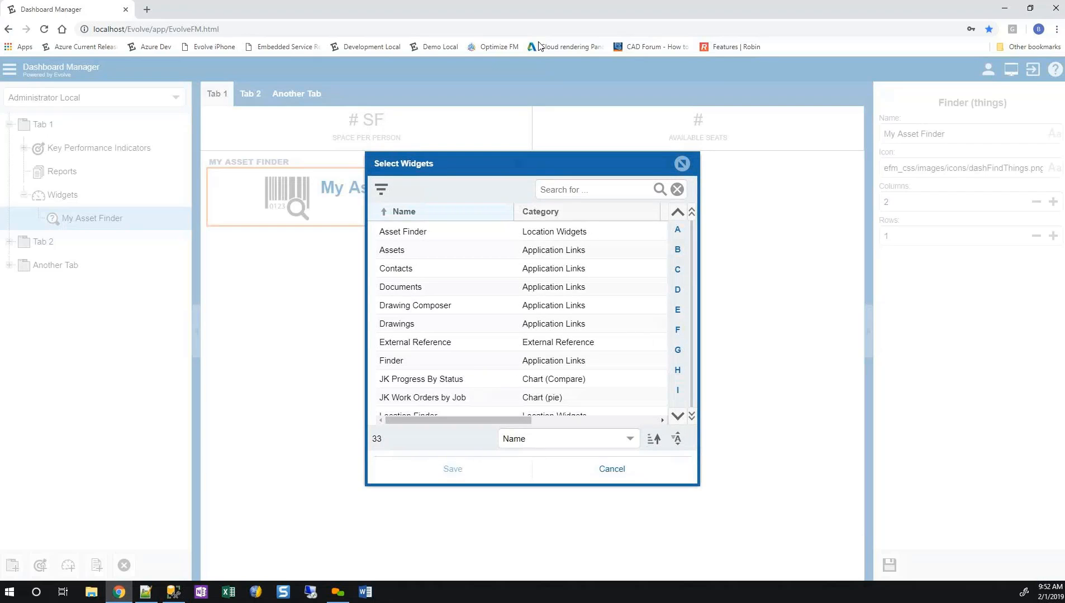
{"action": "left_click", "coordinate": [436, 268]}
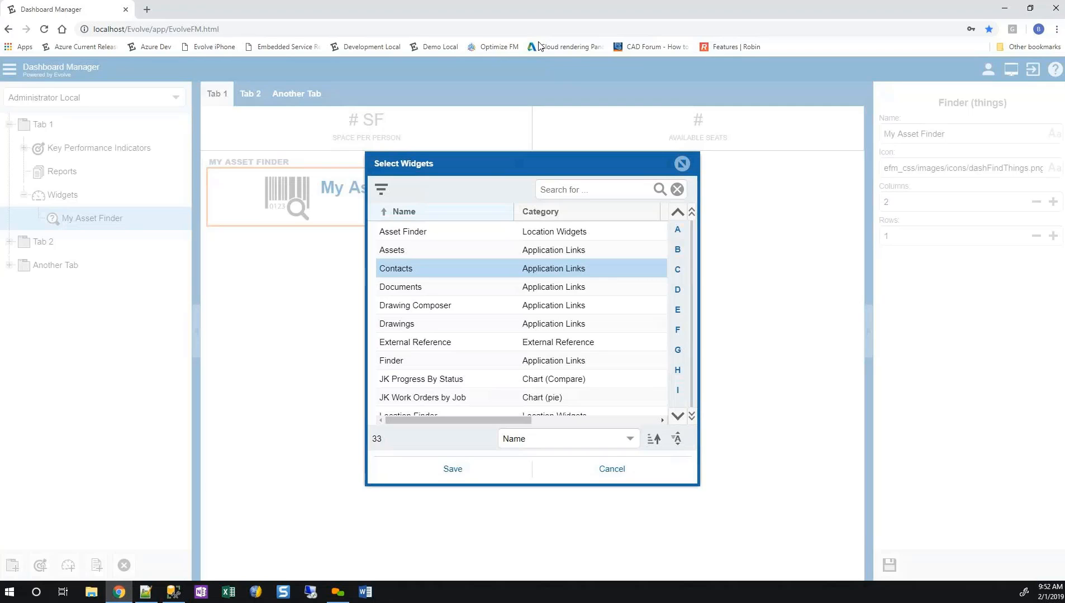
{"action": "left_click", "coordinate": [452, 469]}
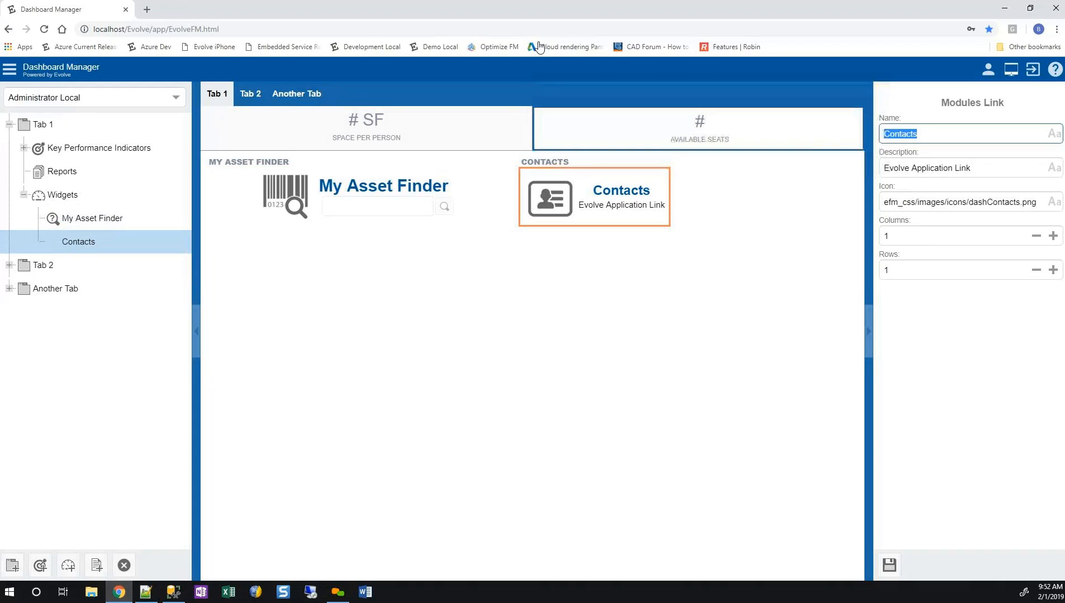
Rename the Contacts widget to People, set its width to 2 columns and save it.
{"action": "type", "text": "People"}
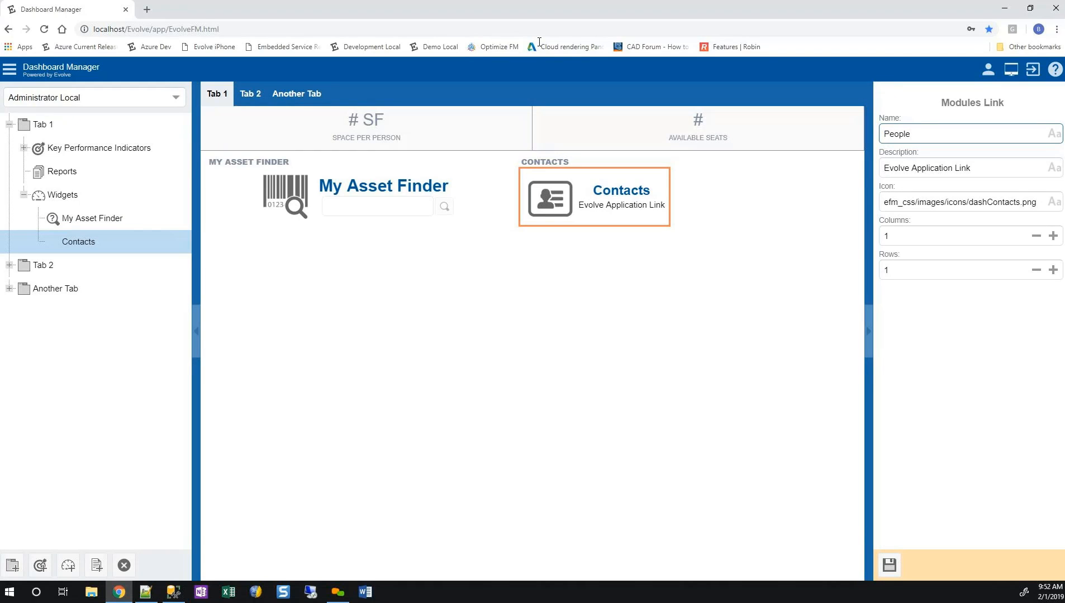
{"action": "key", "text": "Tab"}
{"action": "key", "text": "Tab"}
{"action": "key", "text": "Tab"}
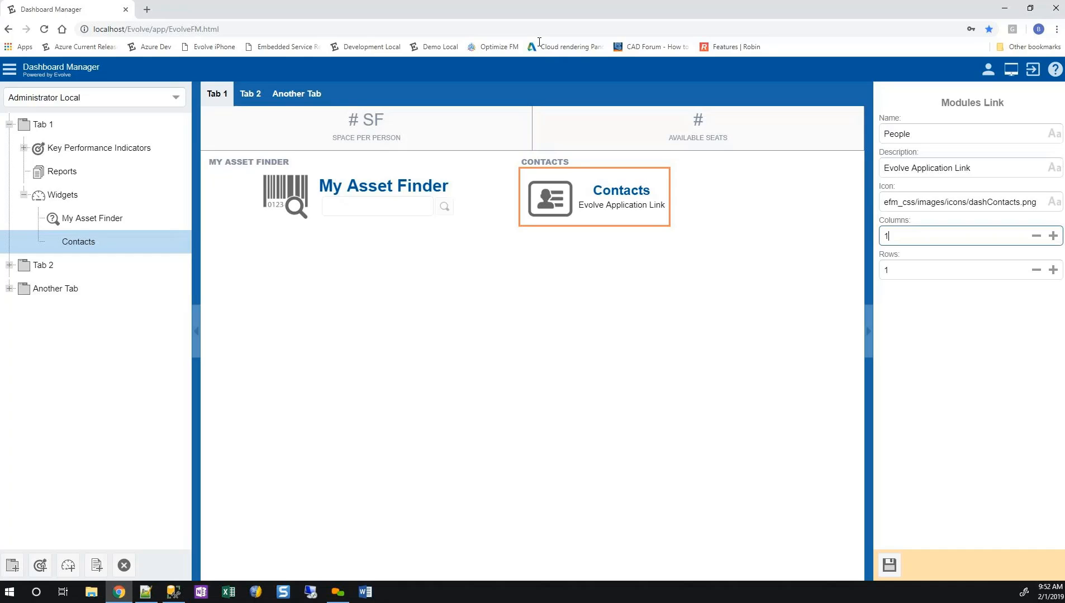
{"action": "key", "text": "BackSpace"}
{"action": "type", "text": "2"}
{"action": "key", "text": "Return"}
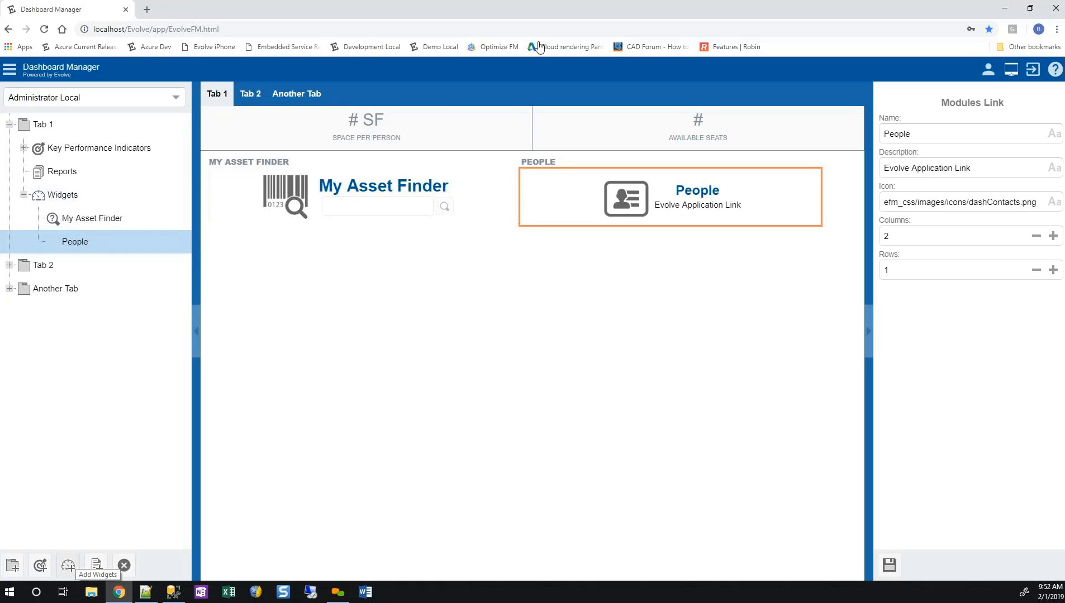
Add the Move Request widget from the Request Widgets category to Tab 1.
{"action": "left_click", "coordinate": [68, 565]}
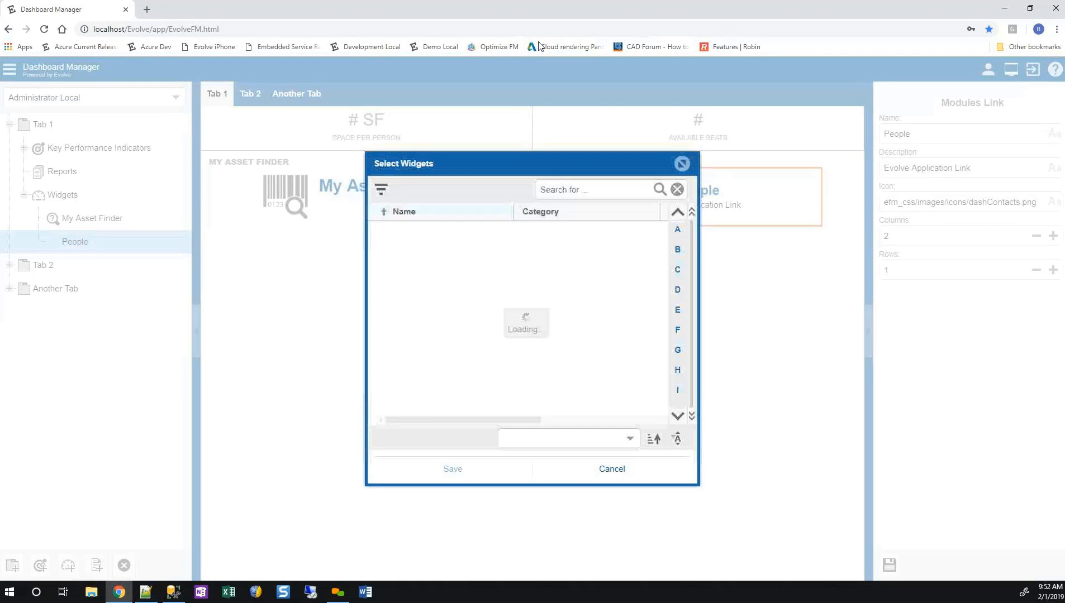
{"action": "scroll", "coordinate": [521, 318], "scroll_direction": "down", "scroll_amount": 2}
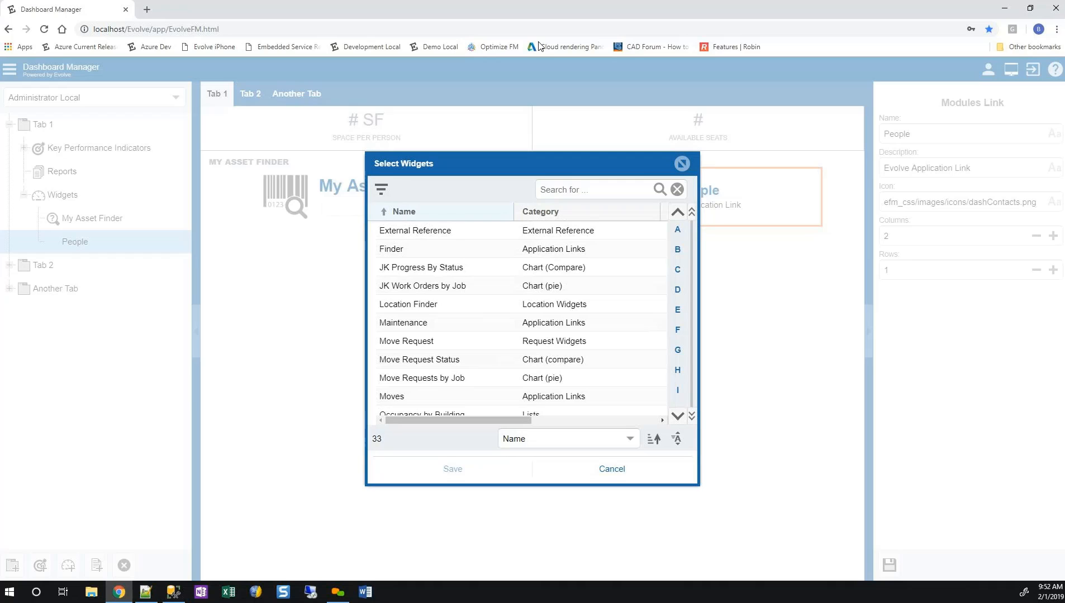
{"action": "scroll", "coordinate": [521, 318], "scroll_direction": "down", "scroll_amount": 1}
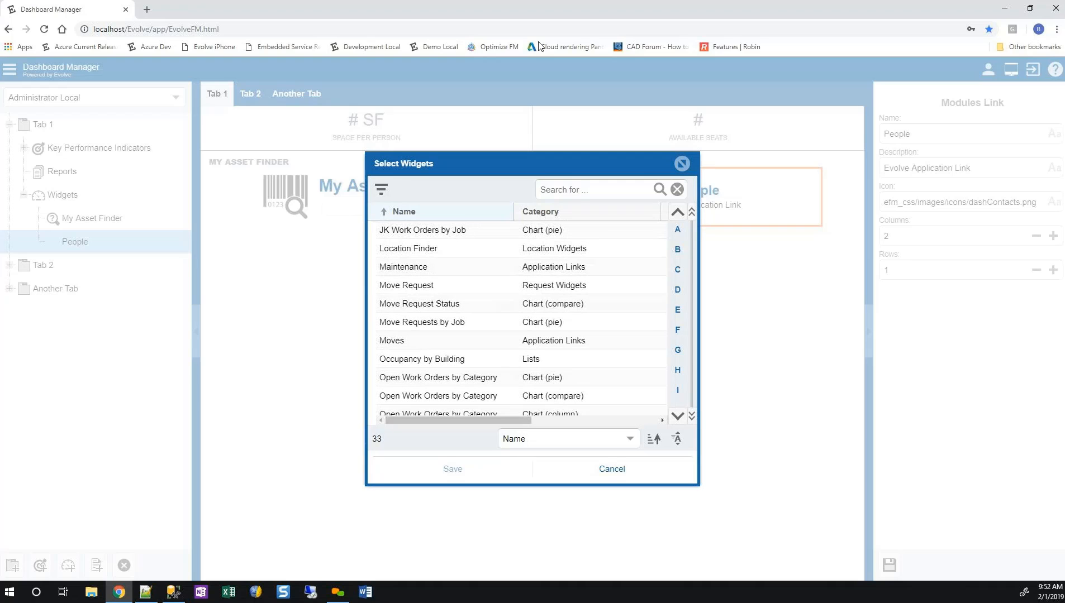
{"action": "left_click", "coordinate": [447, 285]}
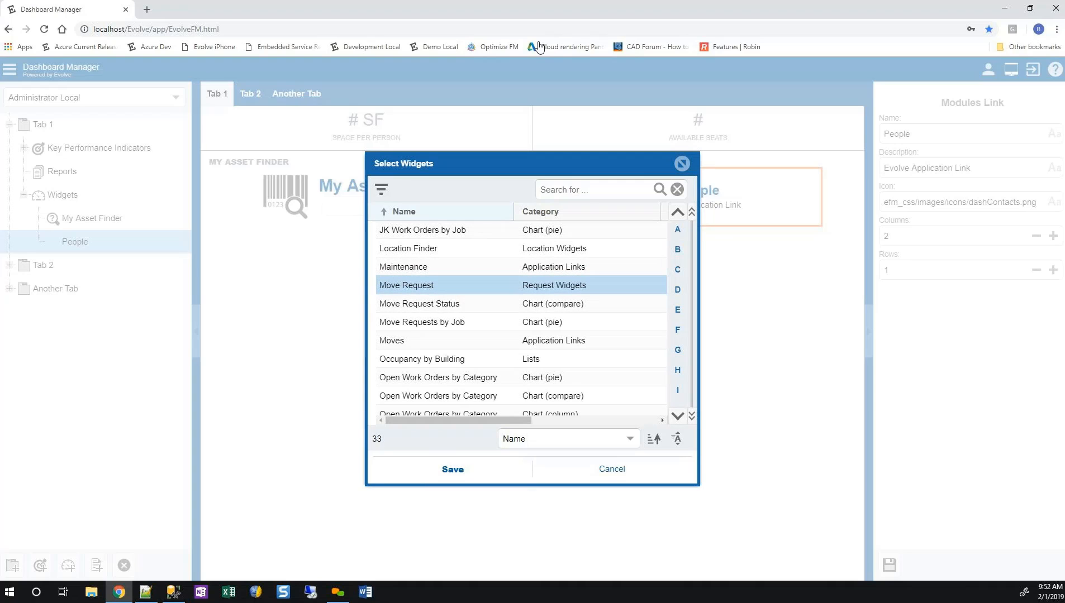
{"action": "left_click", "coordinate": [452, 469]}
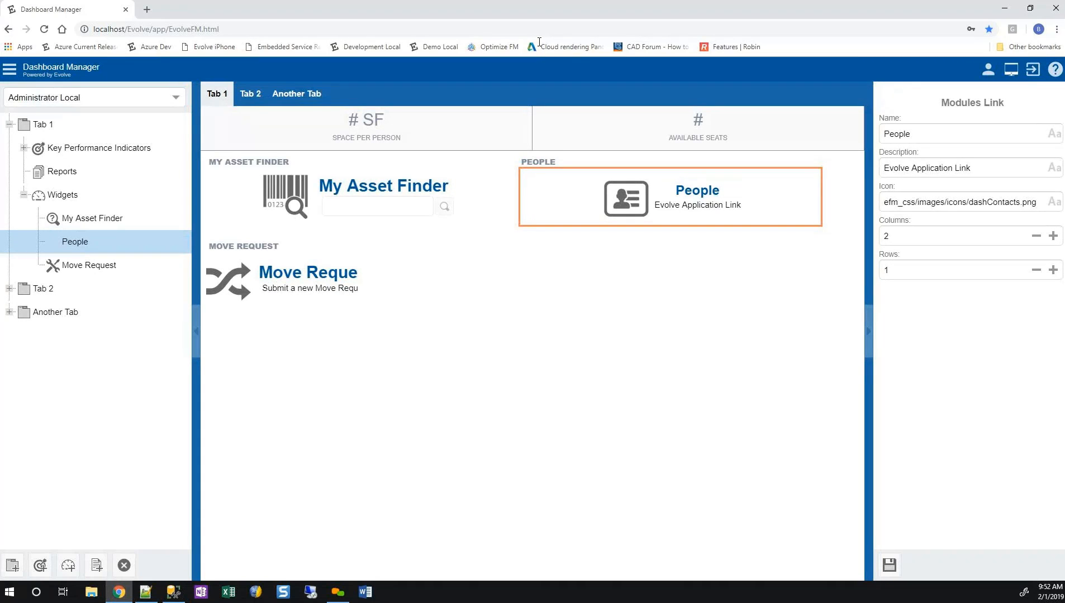
Rename the Move Request widget to Request a Move and save it.
{"action": "left_click", "coordinate": [282, 281]}
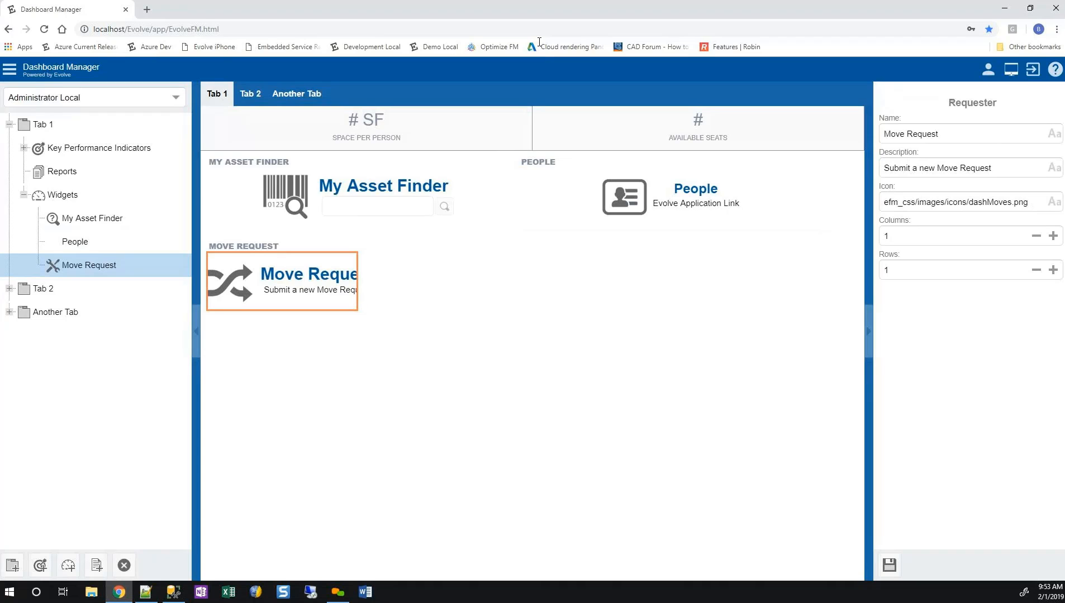
{"action": "left_click_drag", "start_coordinate": [945, 134], "coordinate": [852, 134]}
{"action": "type", "text": "R"}
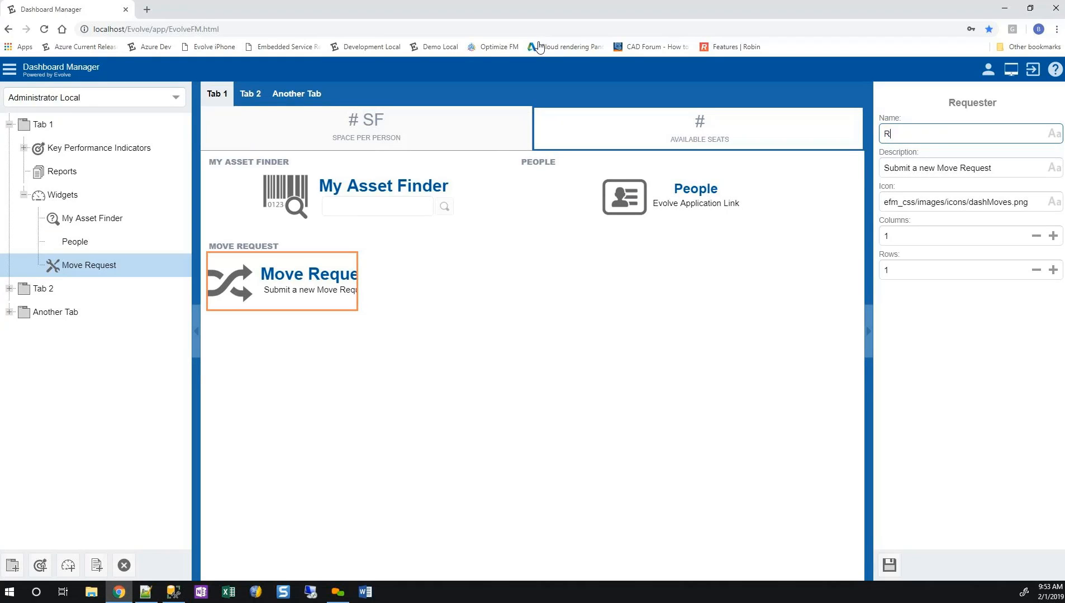
{"action": "type", "text": "equest a Move"}
{"action": "left_click", "coordinate": [1005, 202]}
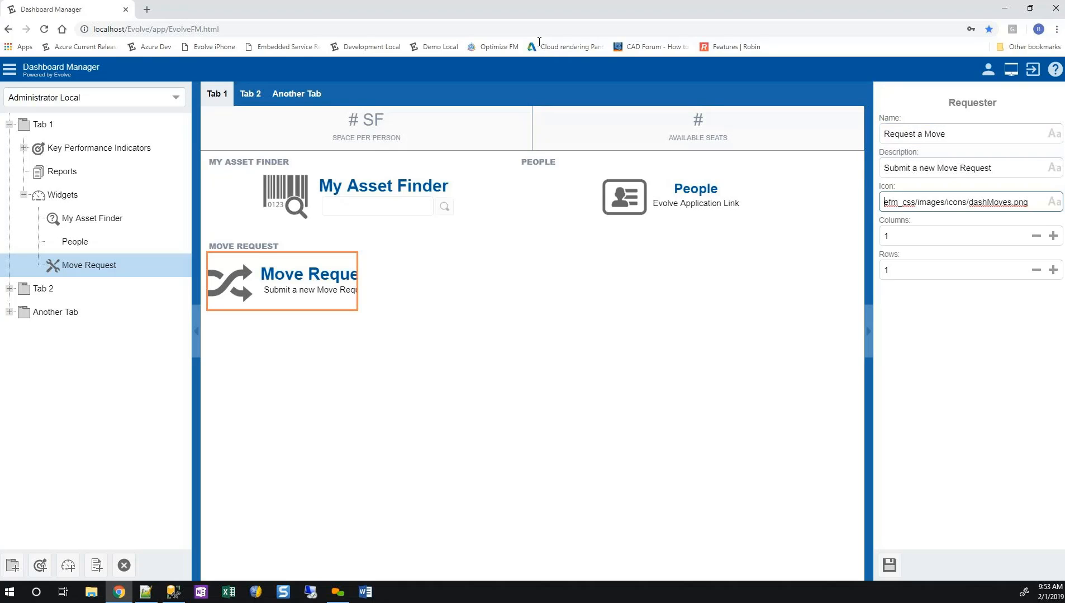
{"action": "left_click_drag", "start_coordinate": [1006, 168], "coordinate": [882, 168]}
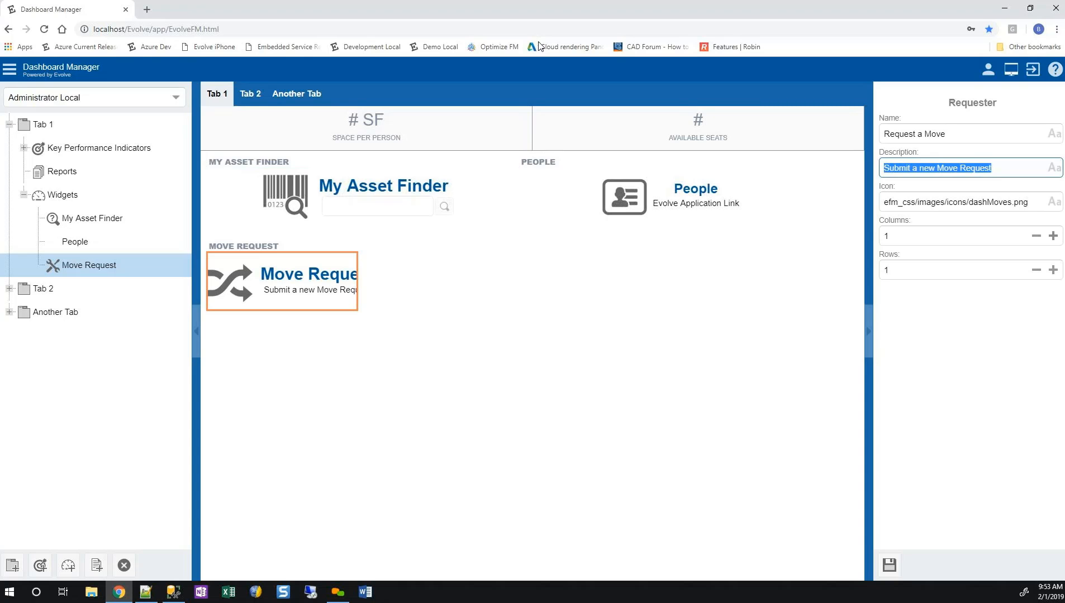
{"action": "left_click", "coordinate": [889, 565]}
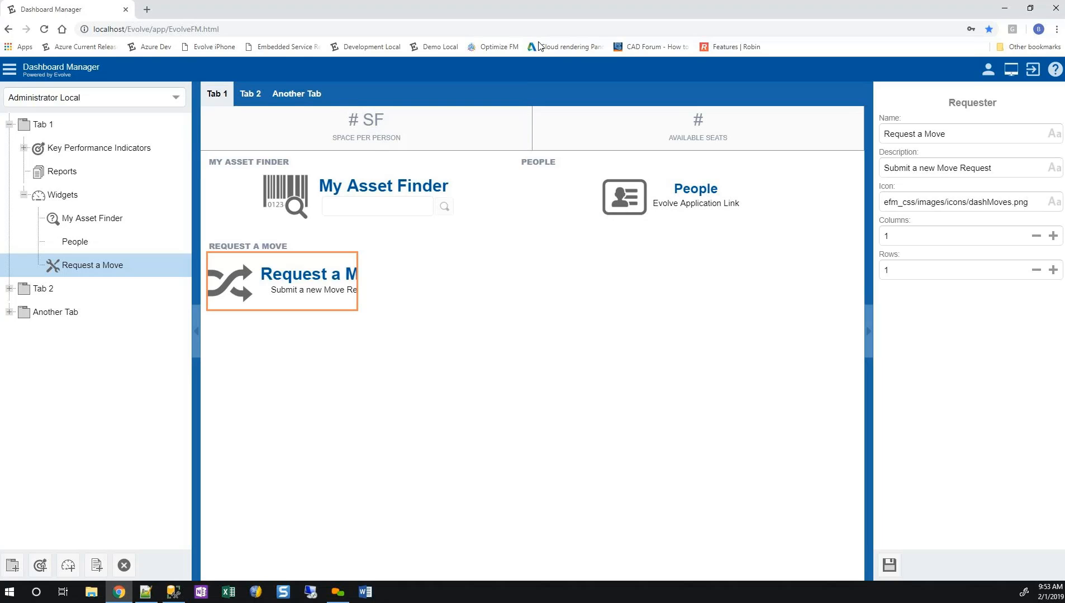
Add the JK Progress By Status compare chart widget to Tab 1.
{"action": "left_click", "coordinate": [68, 566]}
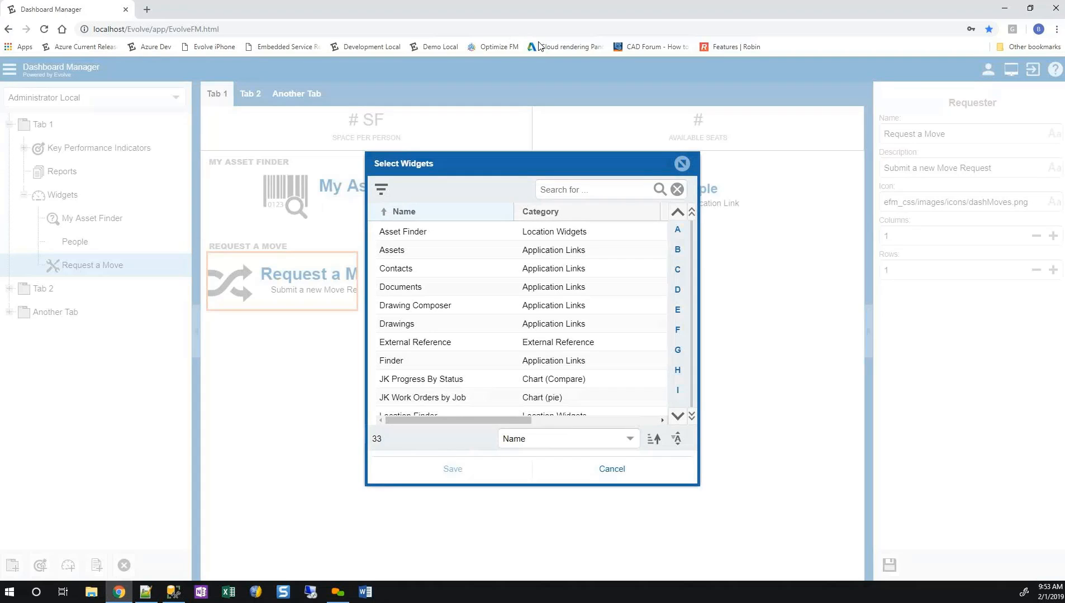
{"action": "scroll", "coordinate": [521, 321], "scroll_direction": "down", "scroll_amount": 1}
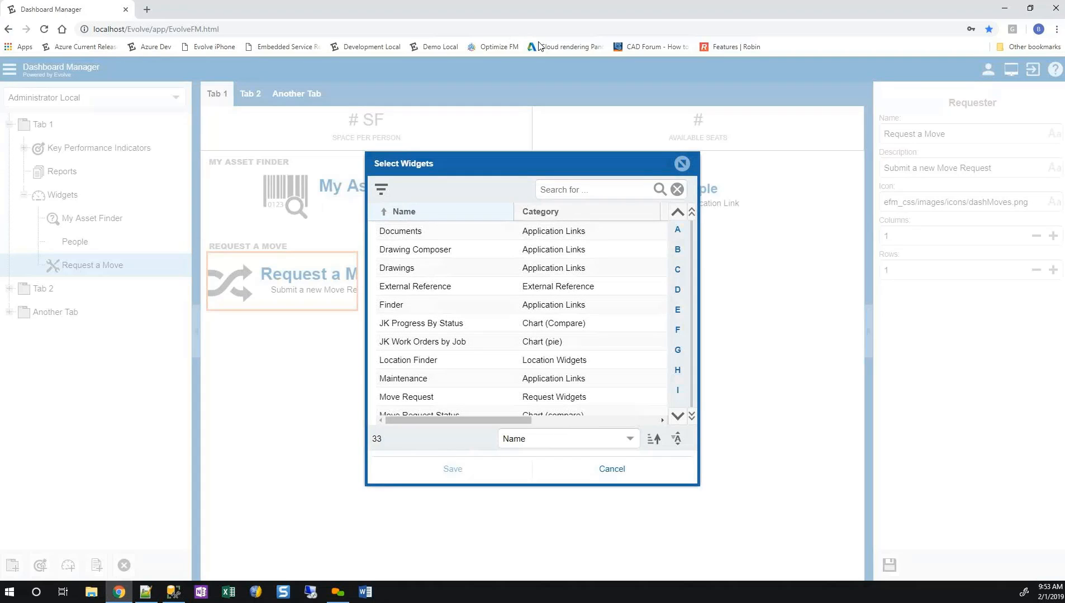
{"action": "left_click", "coordinate": [521, 323]}
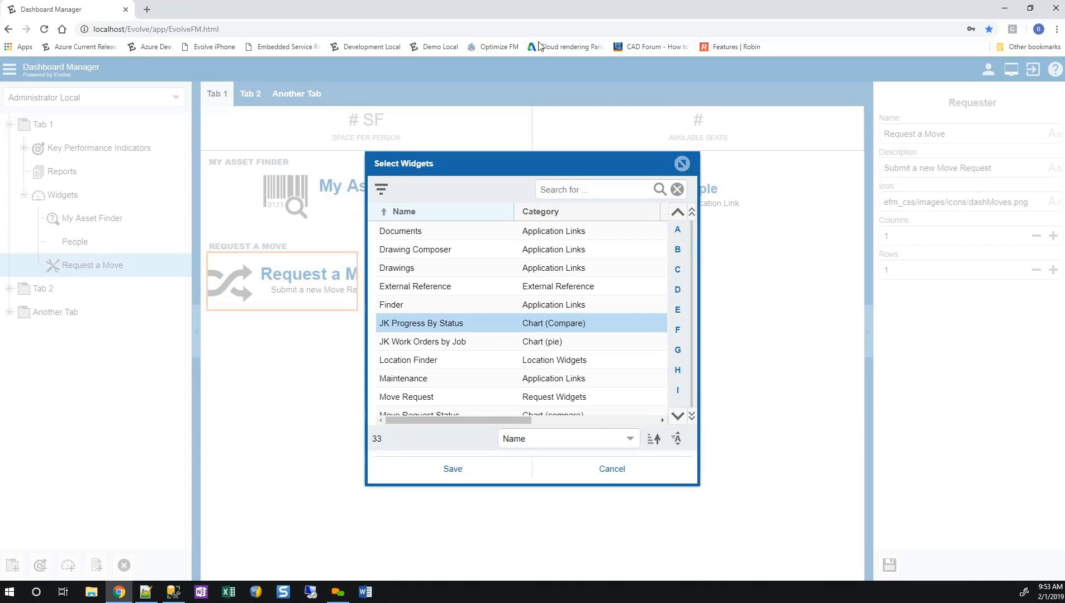
{"action": "left_click", "coordinate": [453, 468]}
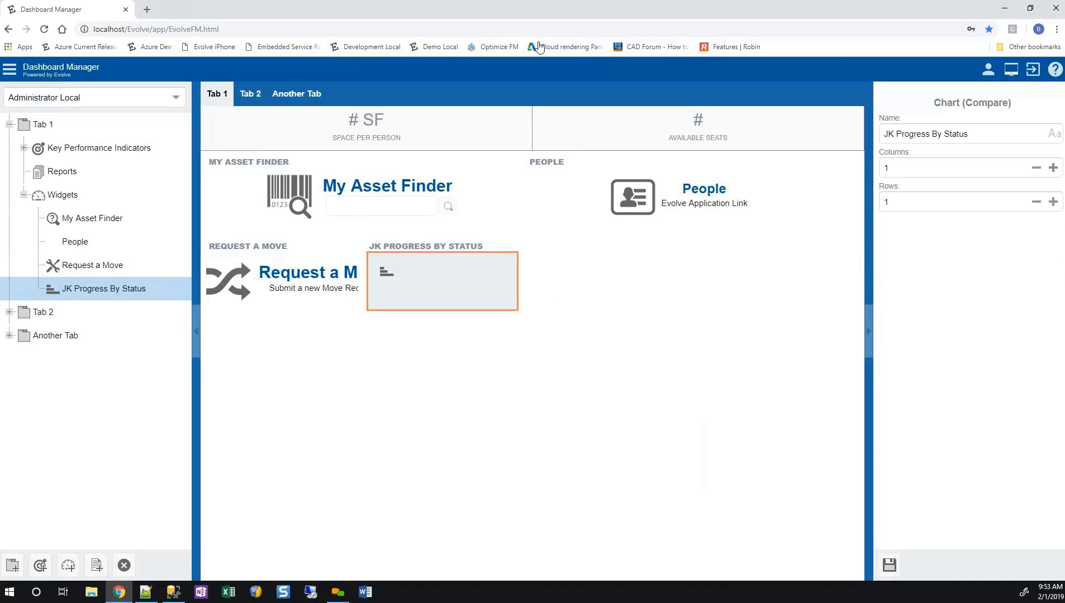
Set the JK Progress By Status widget to 3 columns and 3 rows and save it.
{"action": "left_click", "coordinate": [1053, 168]}
{"action": "left_click", "coordinate": [1053, 167]}
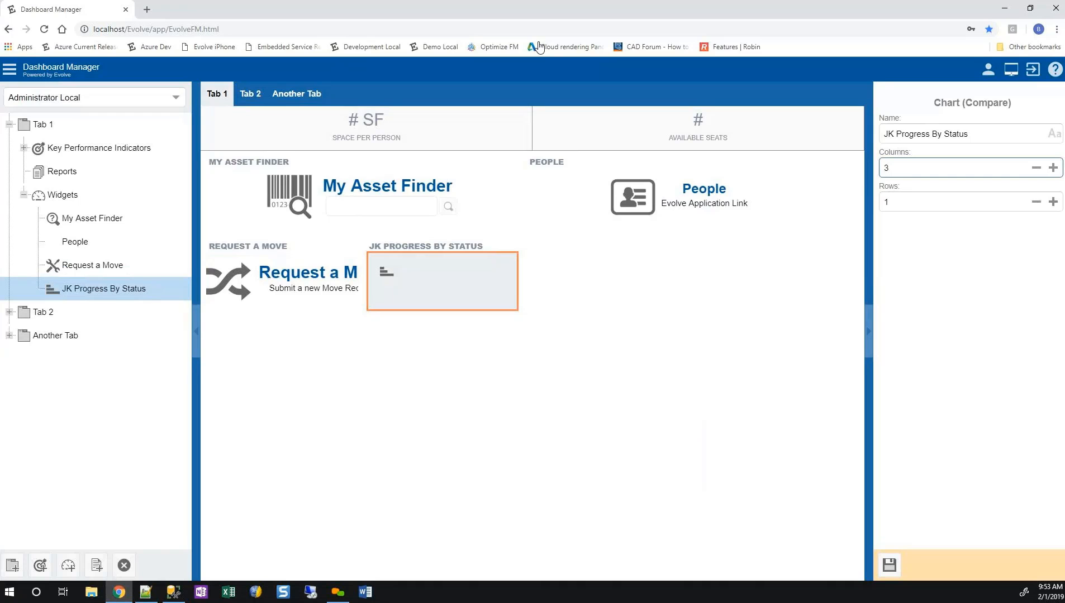
{"action": "key", "text": "Tab"}
{"action": "type", "text": "2"}
{"action": "left_click", "coordinate": [1053, 201]}
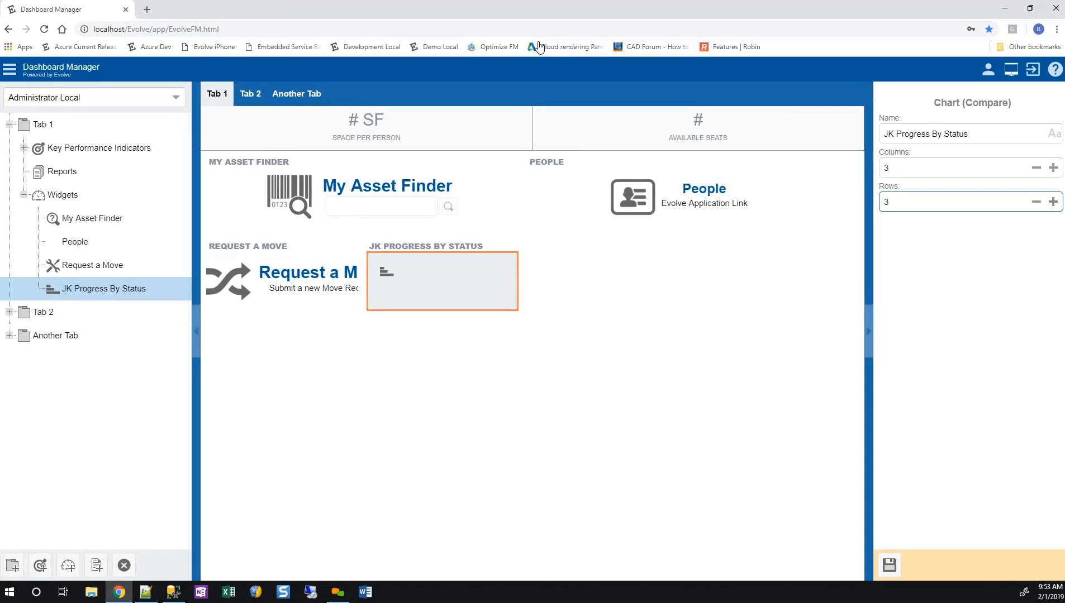
{"action": "left_click", "coordinate": [888, 565]}
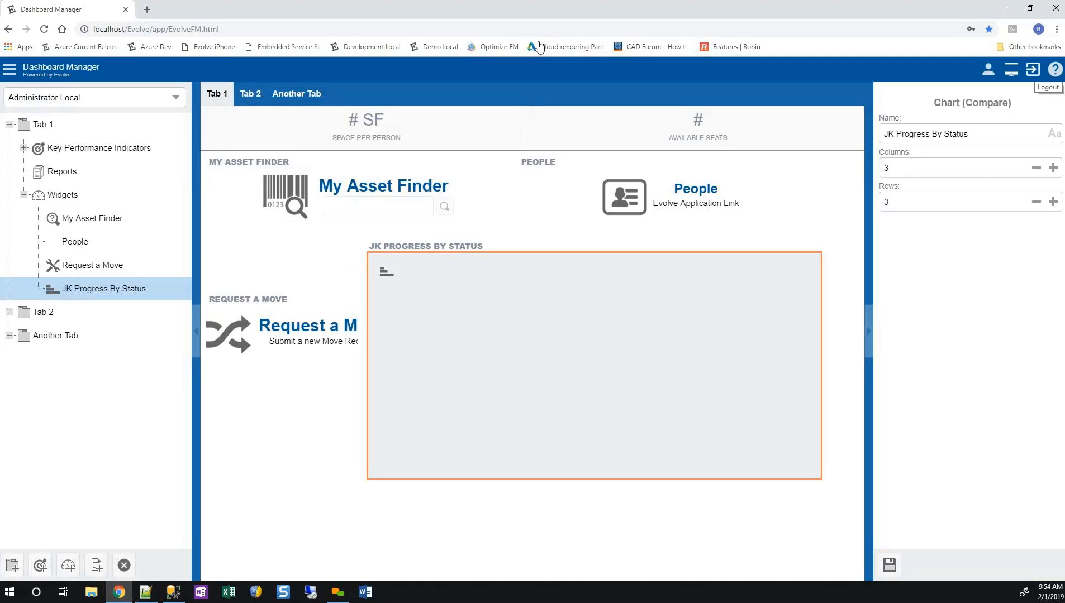
Add the Drawings application link widget to Tab 1.
{"action": "left_click", "coordinate": [68, 566]}
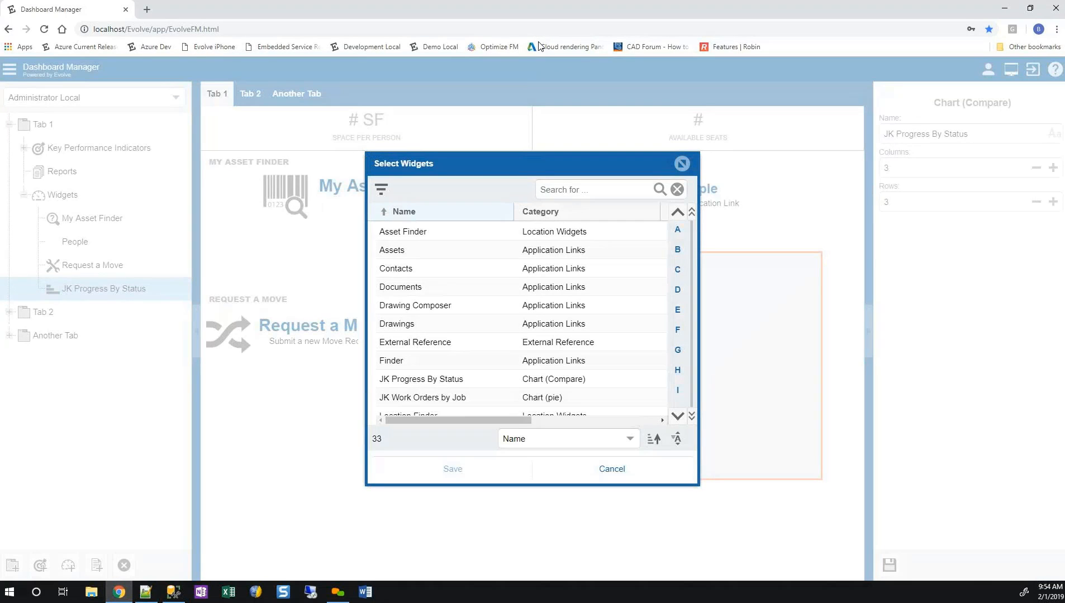
{"action": "left_click", "coordinate": [447, 324]}
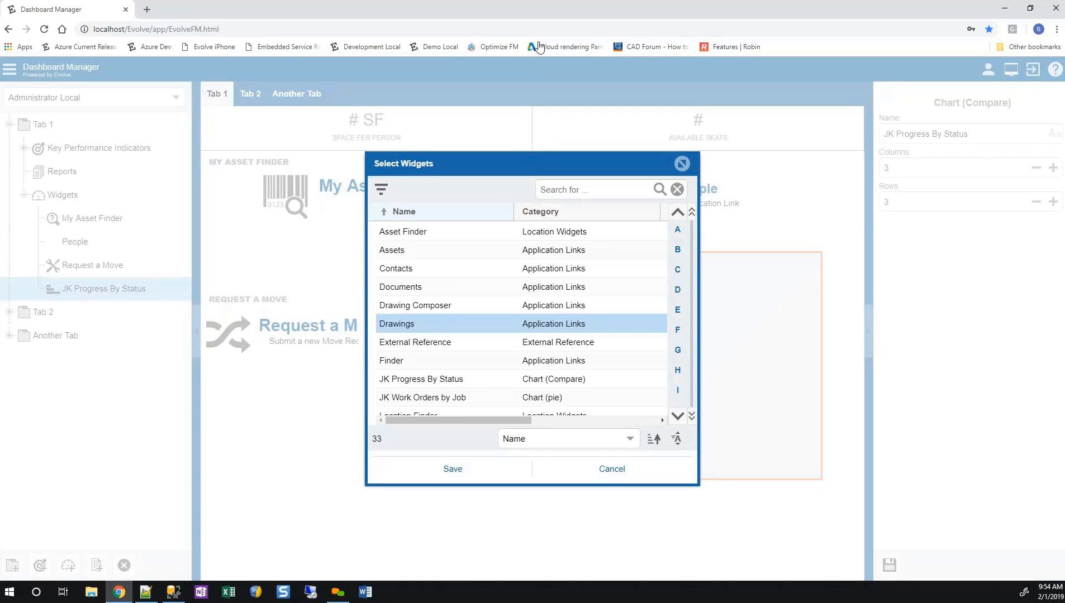
{"action": "left_click", "coordinate": [453, 469]}
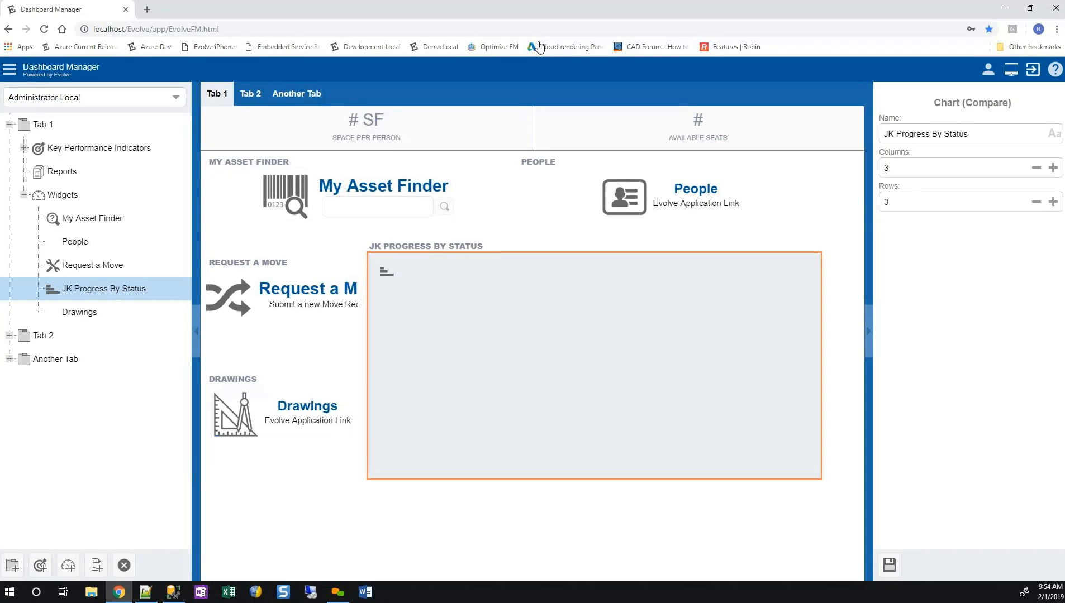
Log out and sign back in as the administrator, entering the user name and the account password.
{"action": "left_click", "coordinate": [1032, 70]}
{"action": "left_click", "coordinate": [510, 347]}
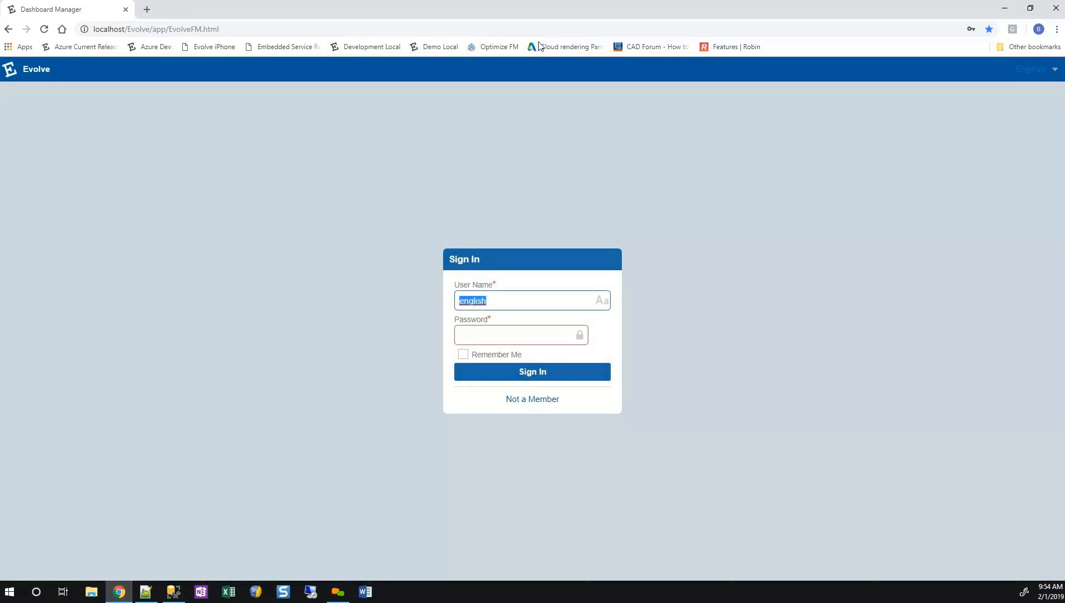
{"action": "type", "text": "admin"}
{"action": "key", "text": "Tab"}
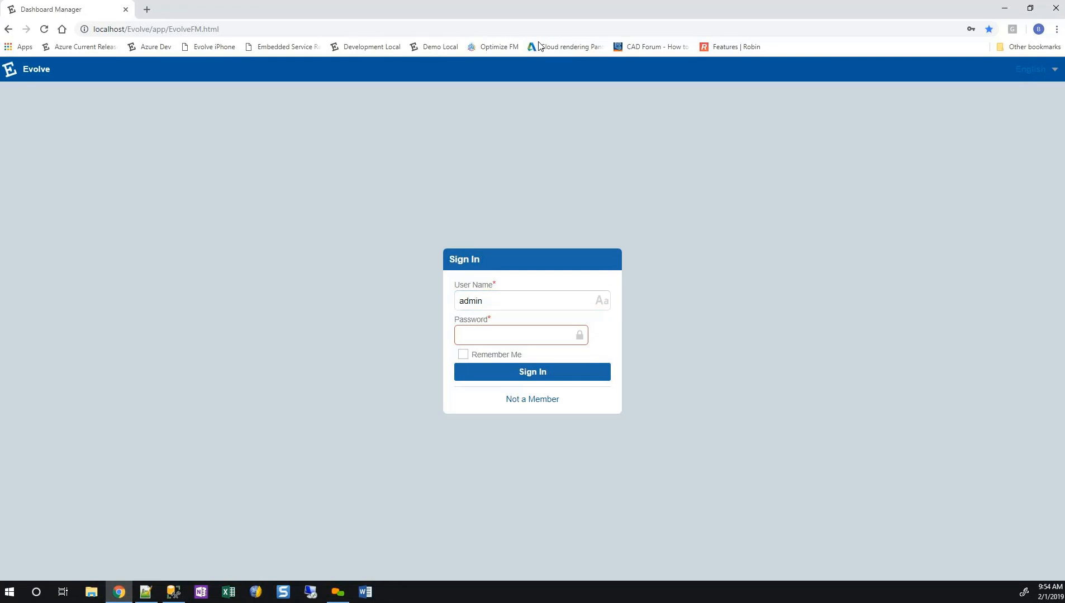
{"action": "type", "text": "admin"}
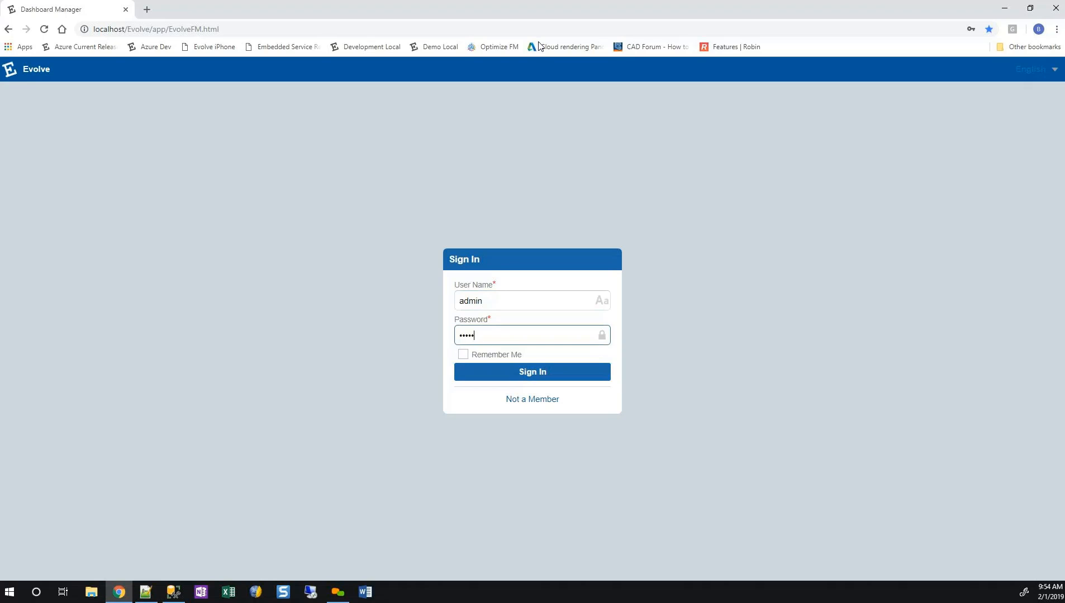
{"action": "key", "text": "Return"}
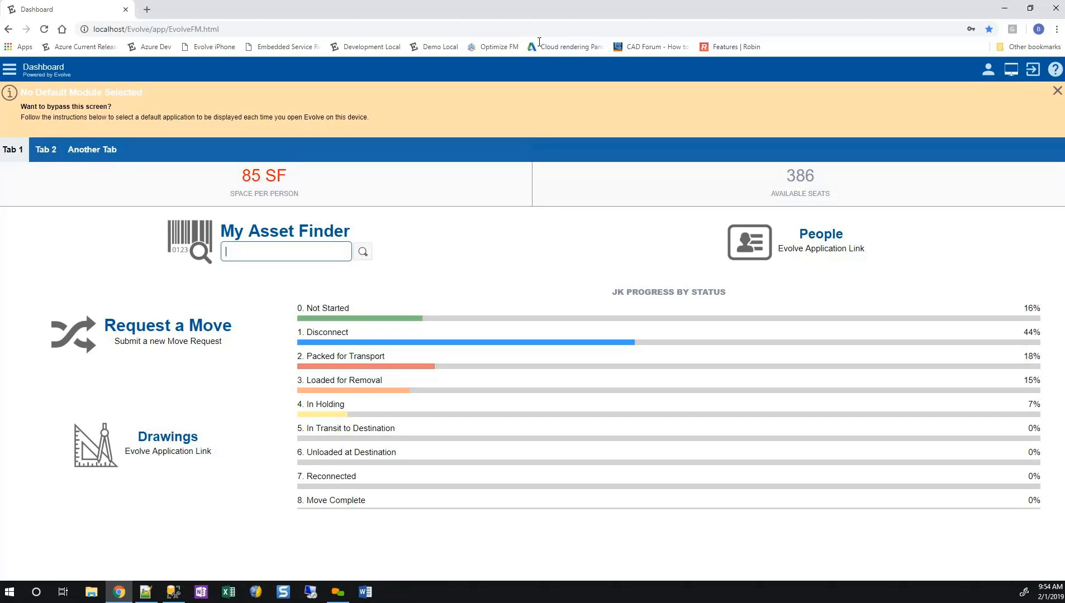
Search My Asset Finder for "fire", view the first suggested asset's location on the floor plan, and close the plan.
{"action": "type", "text": "fire"}
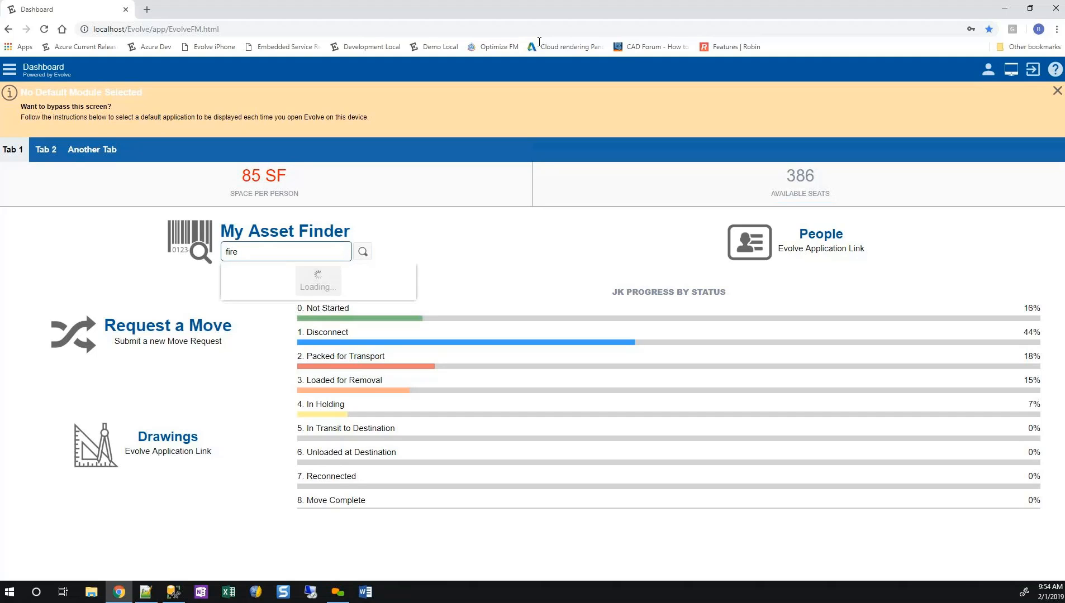
{"action": "key", "text": "Down"}
{"action": "key", "text": "Return"}
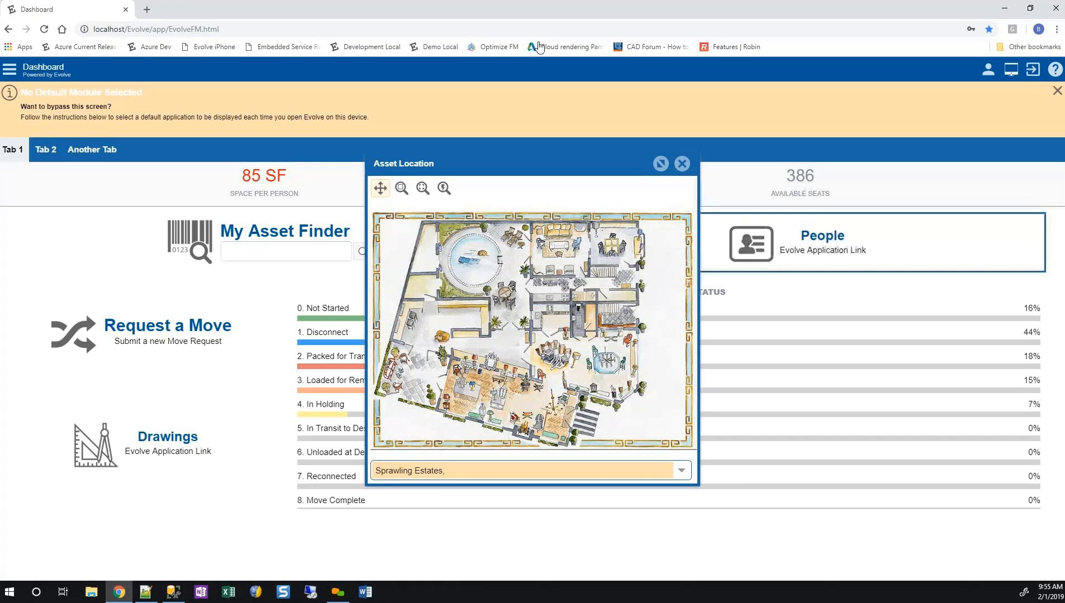
{"action": "key", "text": "Tab"}
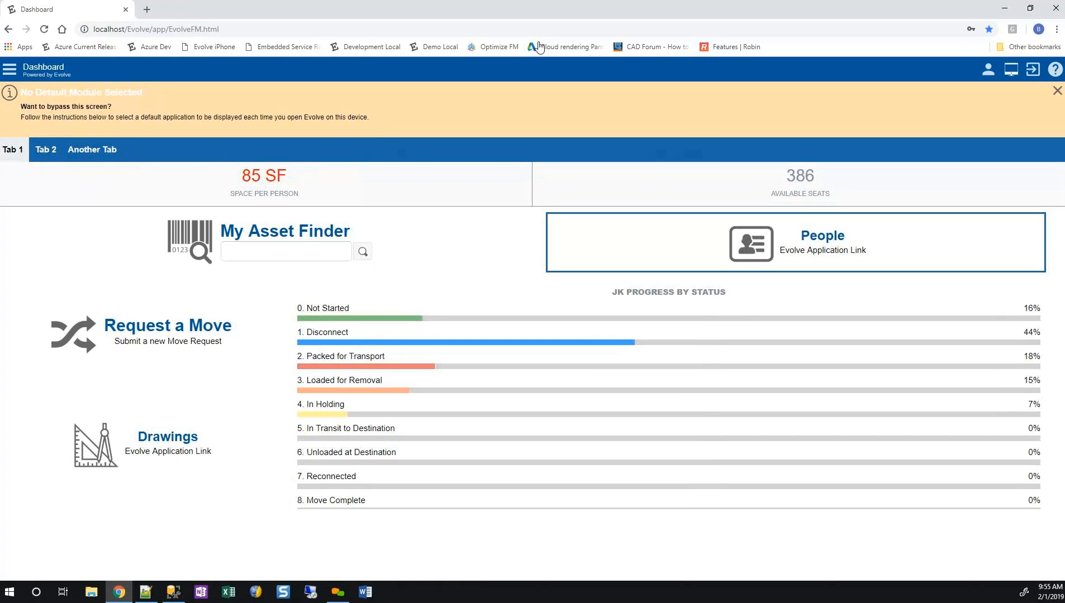
Open the People application link from the dashboard and close the Contacts page again.
{"action": "key", "text": "Return"}
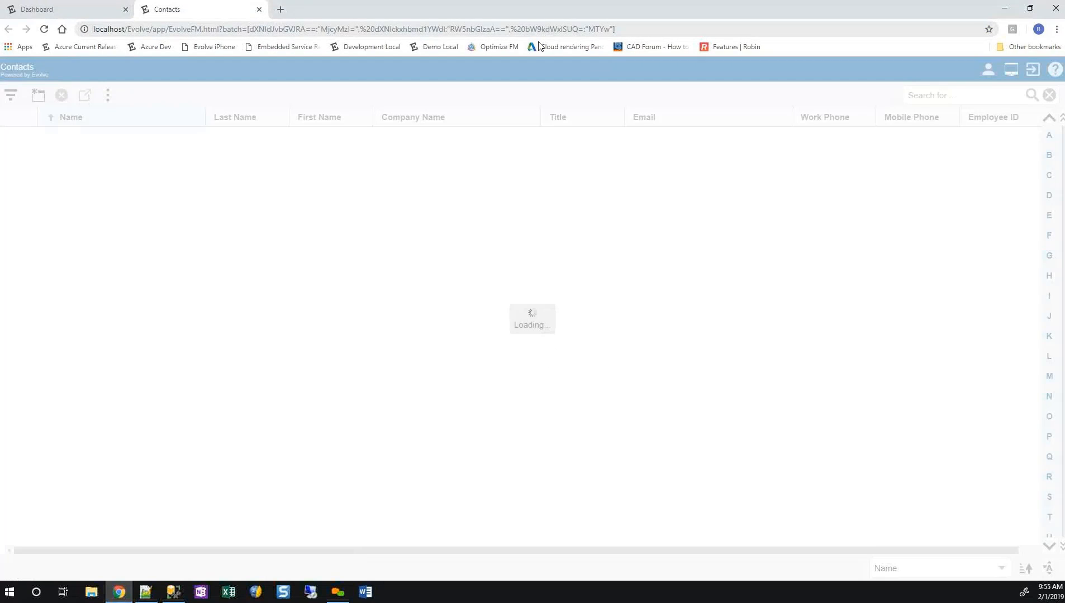
{"action": "key", "text": "ctrl+w"}
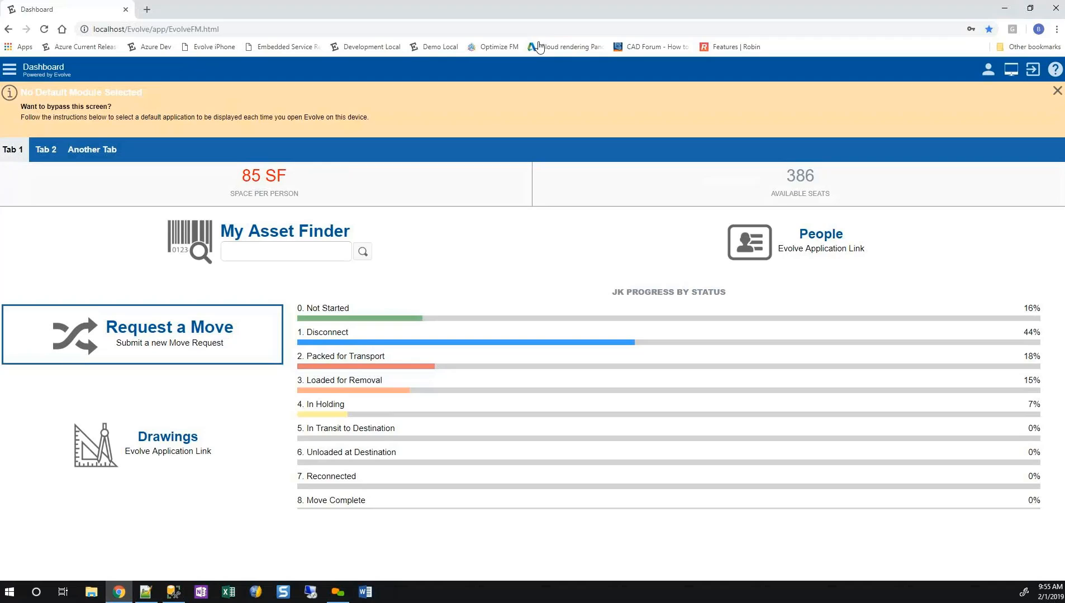
Open the Request a Move form, examine its request category and remaining fields, and cancel the request.
{"action": "left_click", "coordinate": [142, 334]}
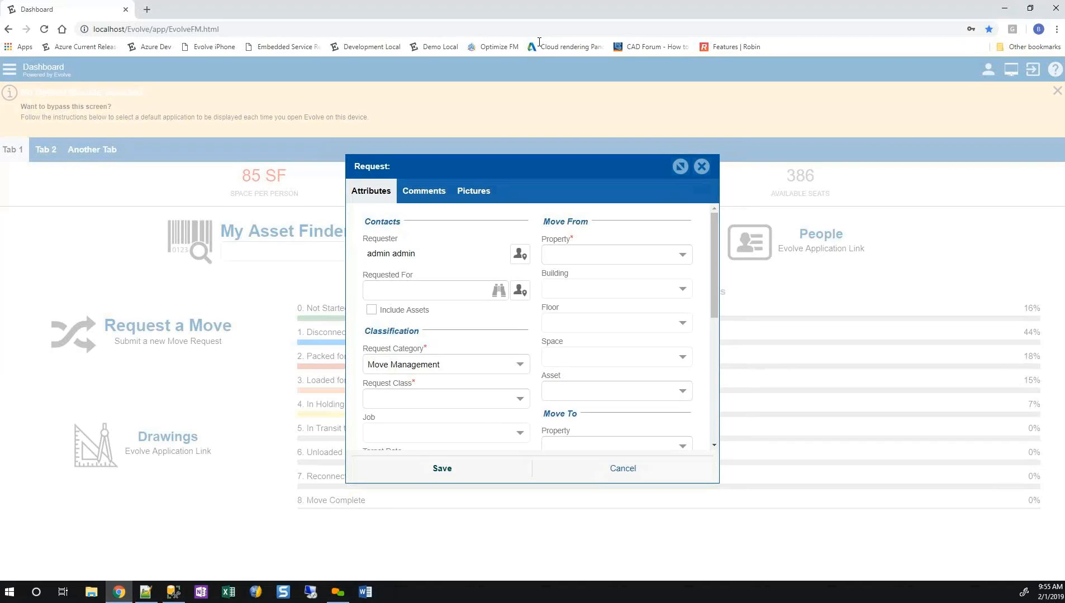
{"action": "left_click_drag", "start_coordinate": [373, 365], "coordinate": [440, 364]}
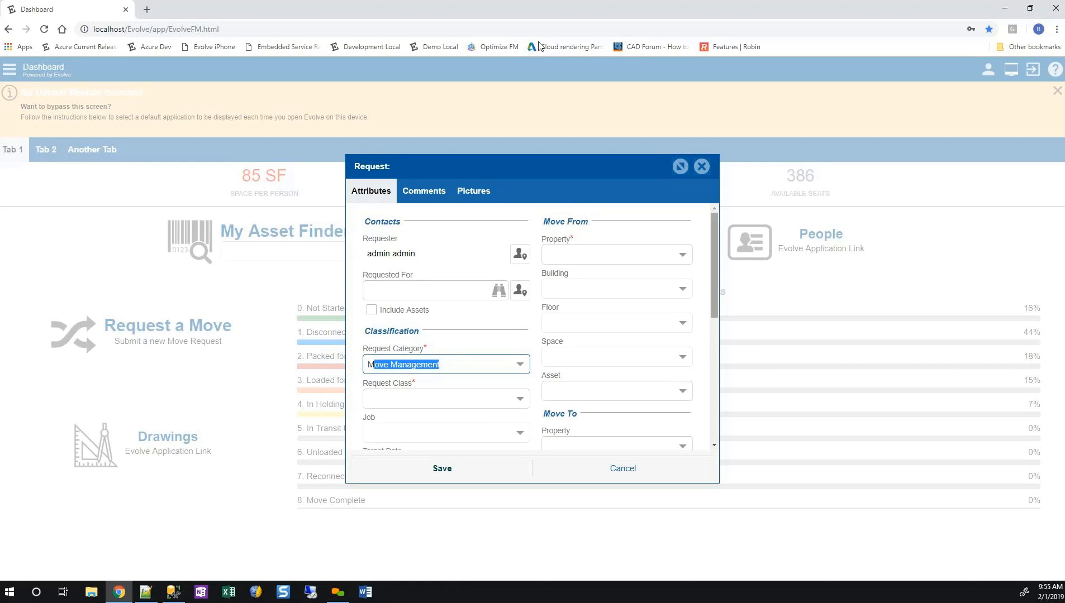
{"action": "mouse_move", "coordinate": [714, 269]}
{"action": "left_mouse_down"}
{"action": "mouse_move", "coordinate": [714, 367]}
{"action": "mouse_move", "coordinate": [714, 286]}
{"action": "left_mouse_up"}
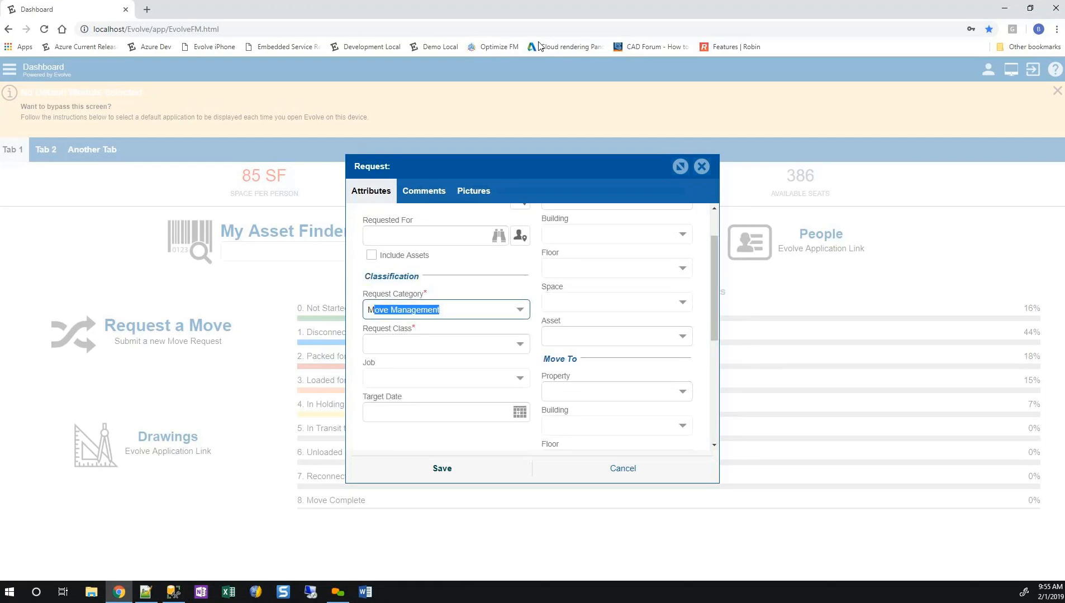
{"action": "left_click", "coordinate": [623, 469]}
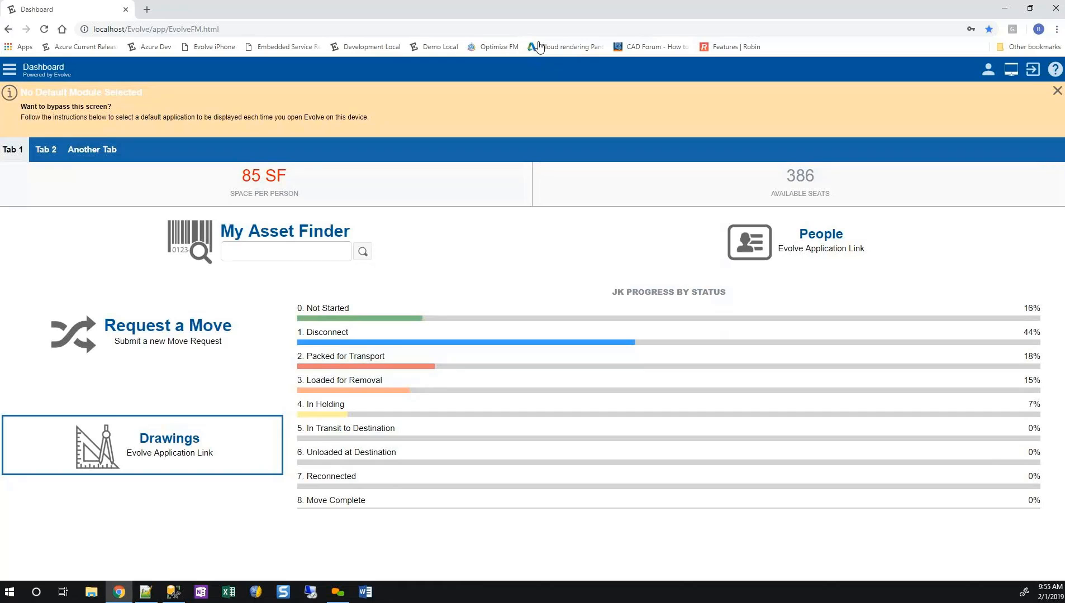
Open the Drawings application link from the dashboard.
{"action": "left_click", "coordinate": [156, 445]}
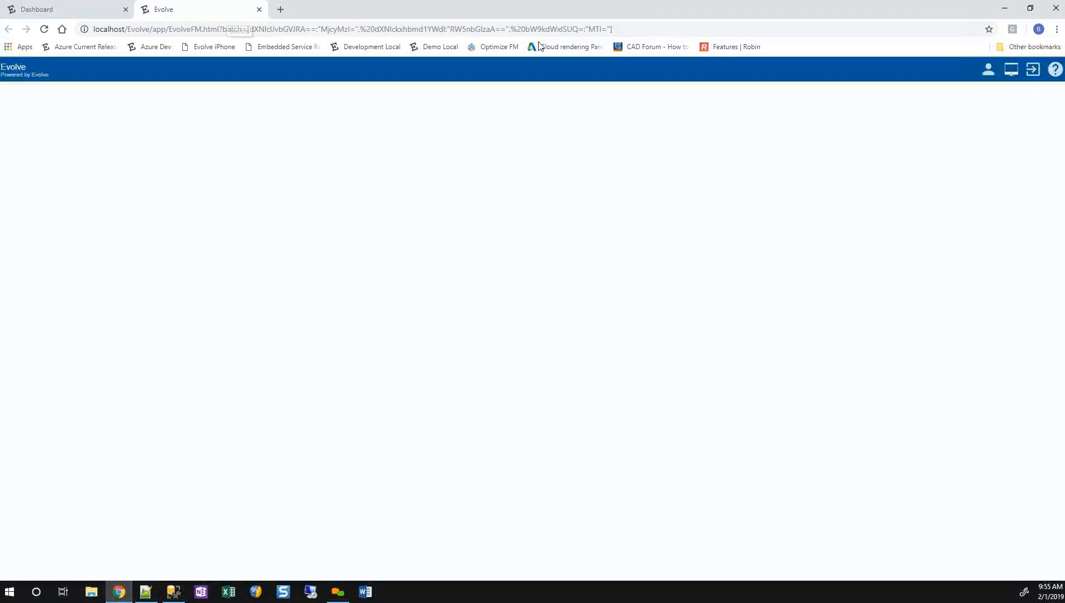